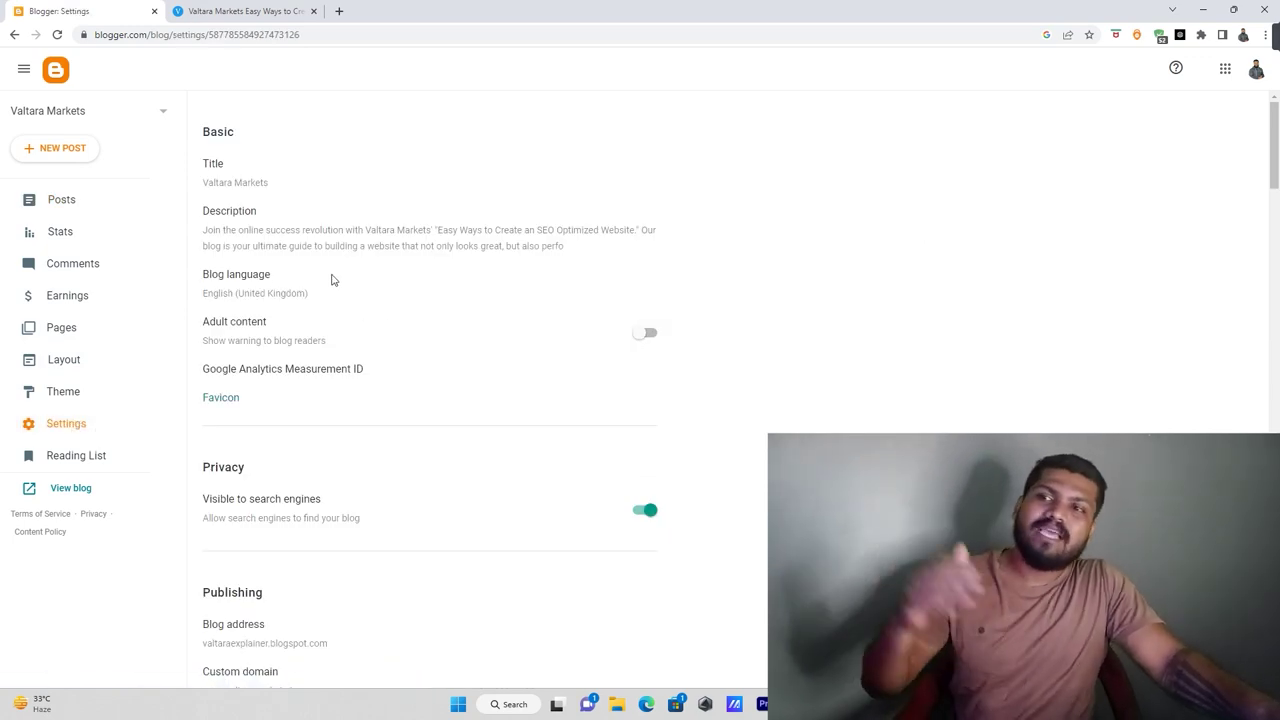
# - Open Google Search Console from the crawler section of the Valtara Markets blog settings
pyautogui.scroll(-15, 331, 280)
pyautogui.scroll(-20, 335, 292)
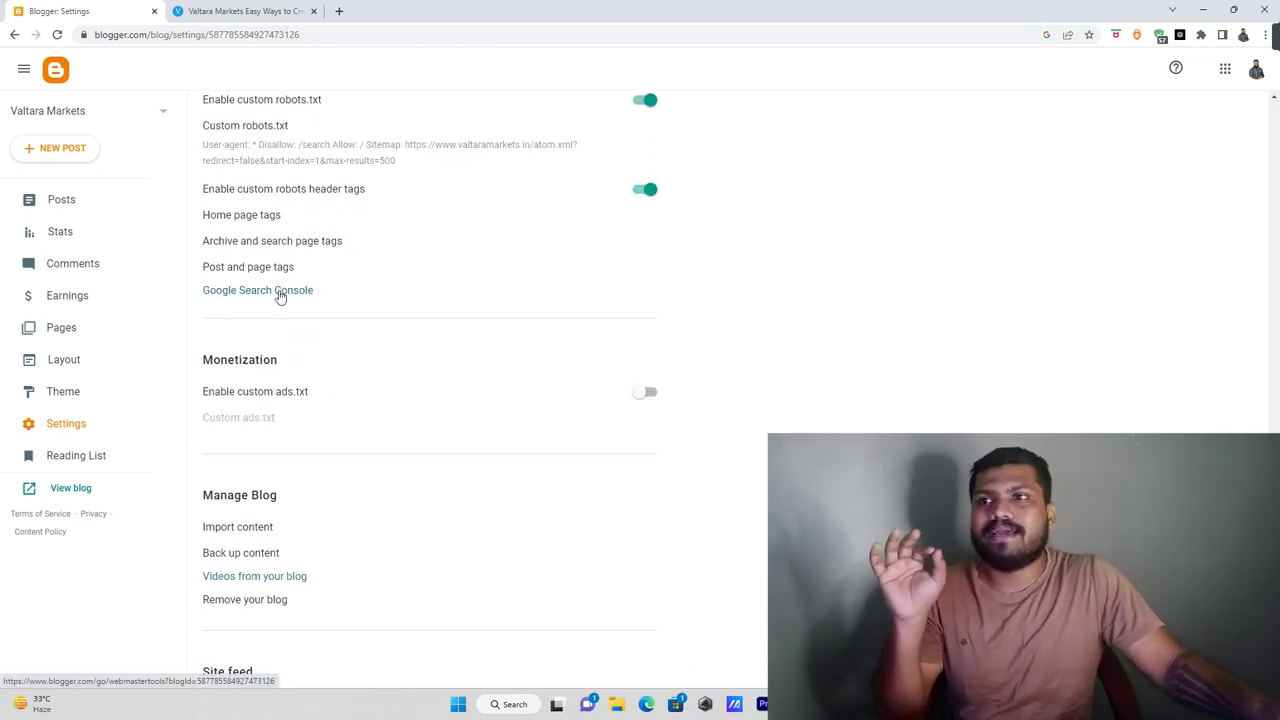
pyautogui.click(280, 292)
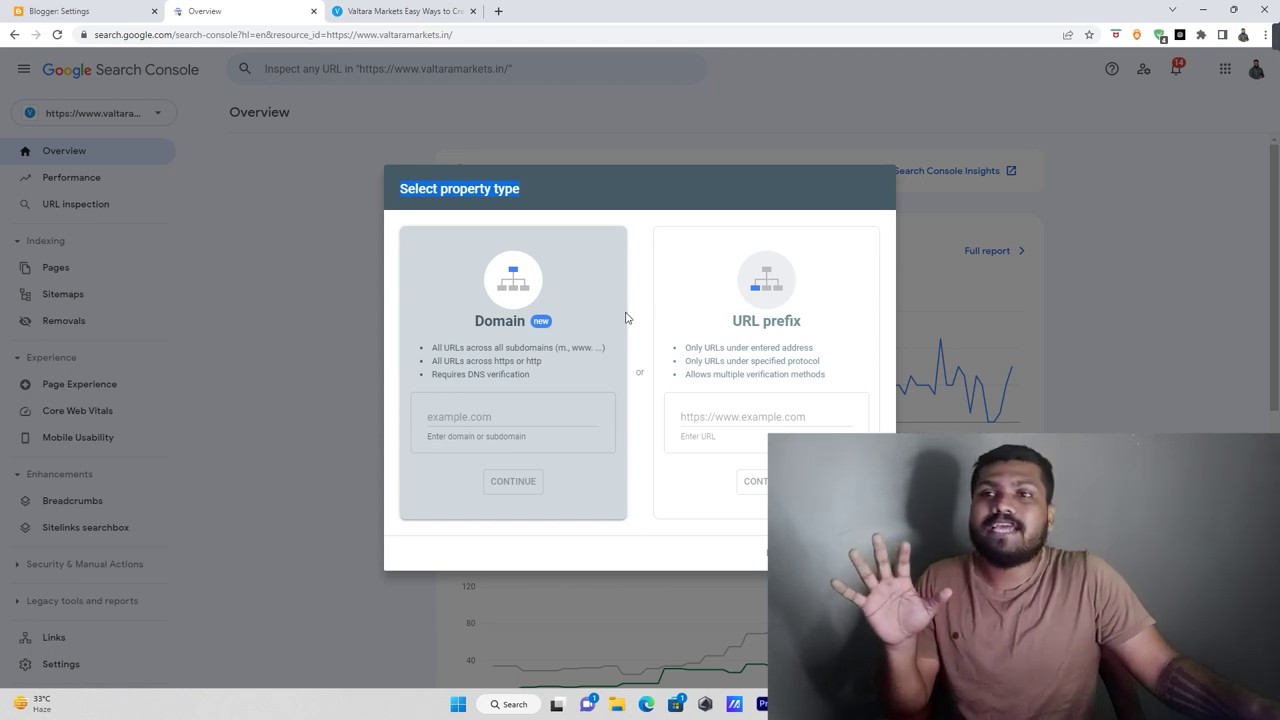
# - Compare the Domain and URL prefix property types and their address fields
pyautogui.moveTo(466, 322); pyautogui.dragTo(527, 330)
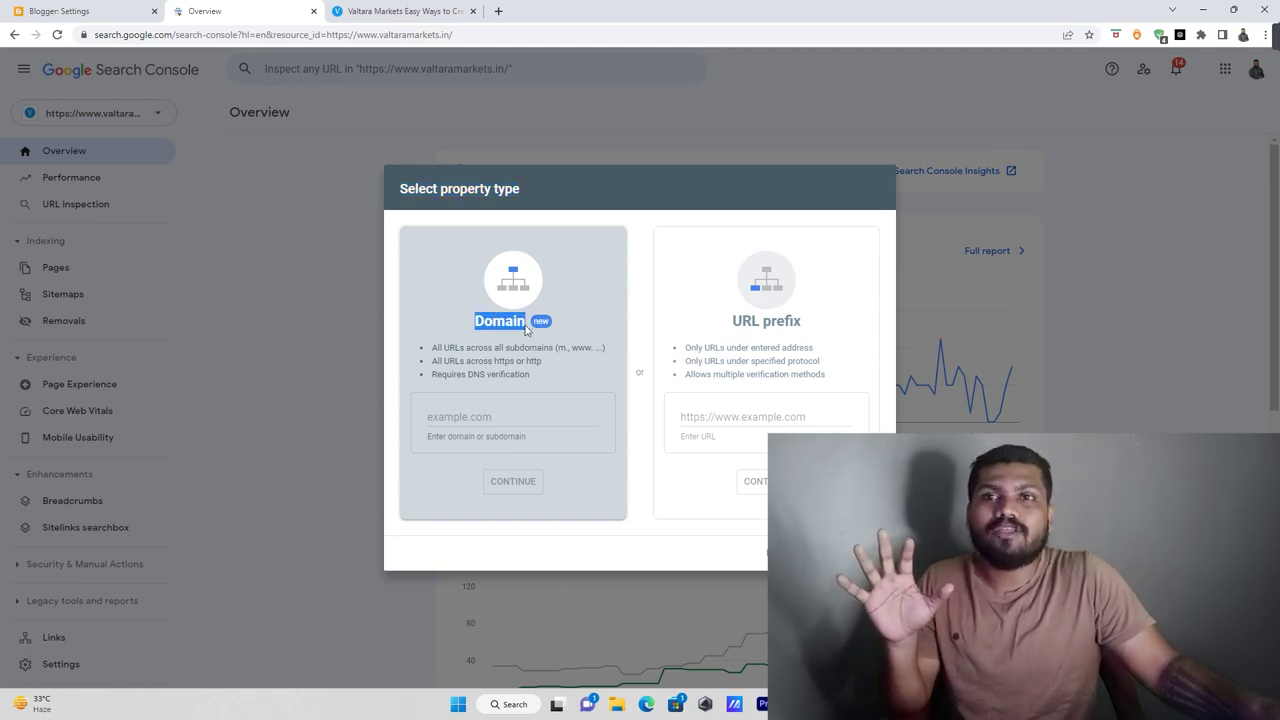
pyautogui.moveTo(730, 322); pyautogui.dragTo(806, 322)
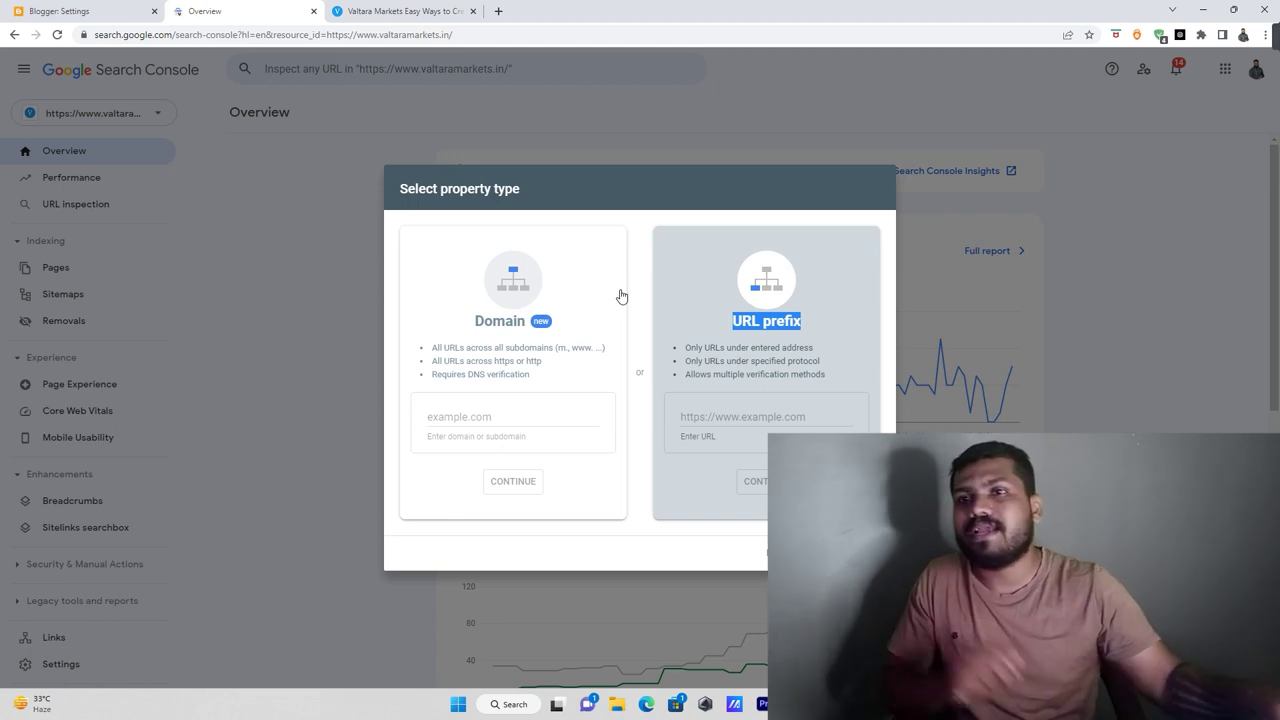
pyautogui.moveTo(466, 324); pyautogui.dragTo(572, 314)
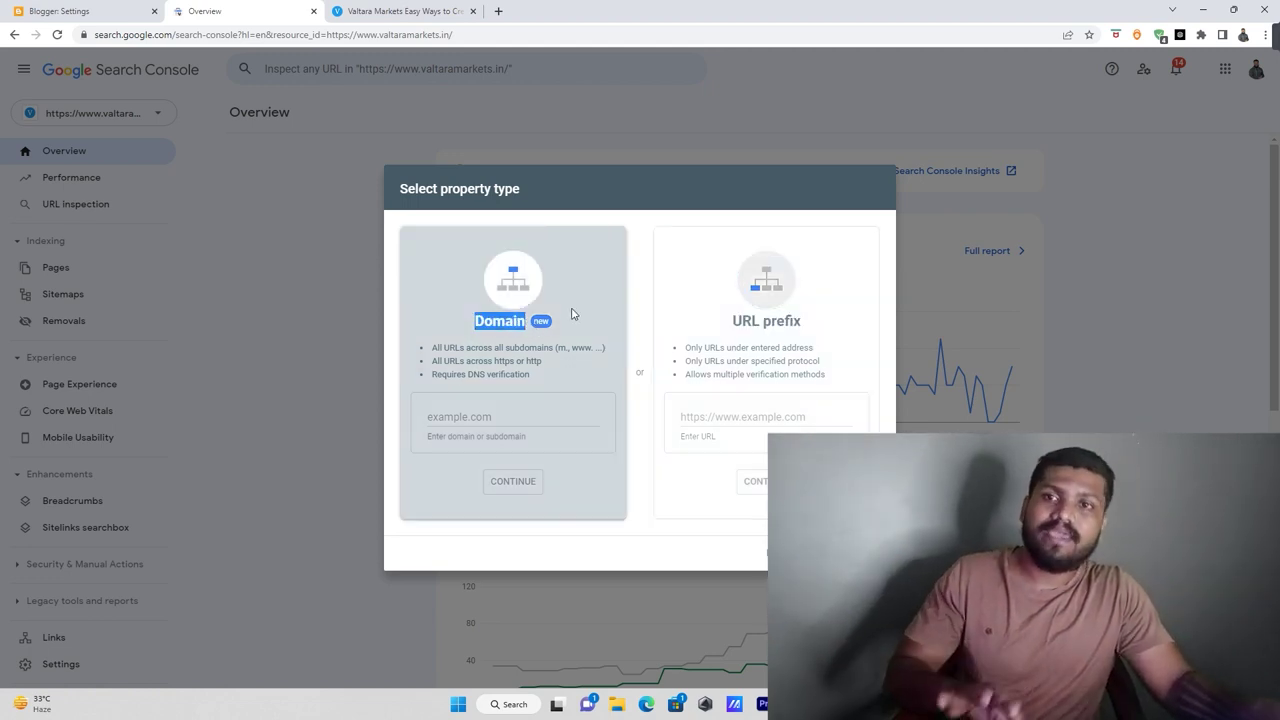
pyautogui.moveTo(725, 322); pyautogui.dragTo(764, 321)
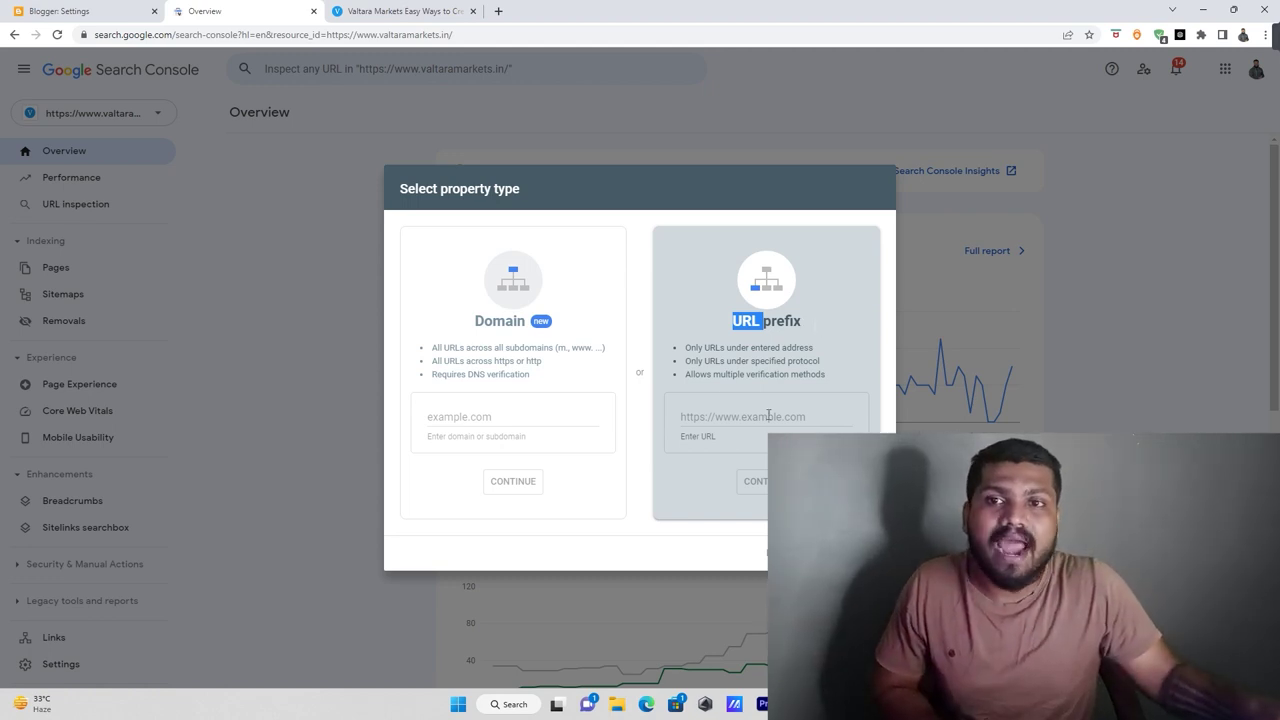
pyautogui.click(768, 416)
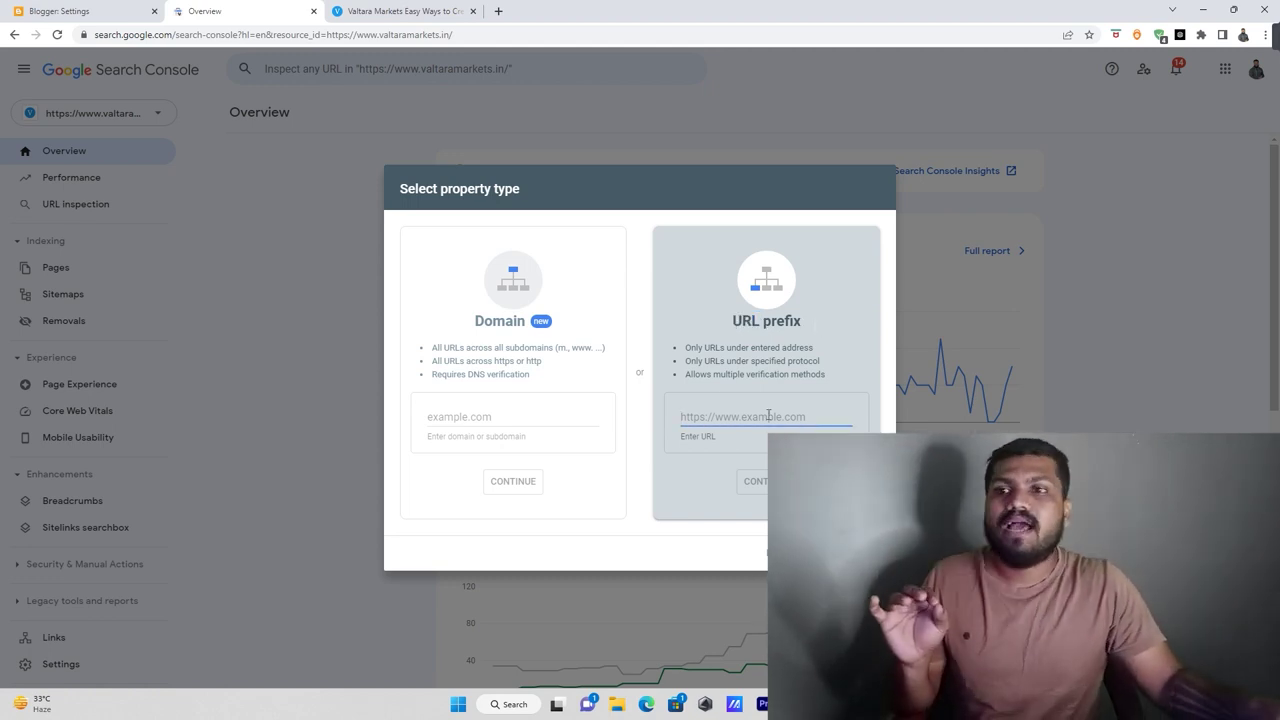
pyautogui.click(485, 418)
pyautogui.click(740, 414)
pyautogui.click(595, 425)
pyautogui.click(755, 418)
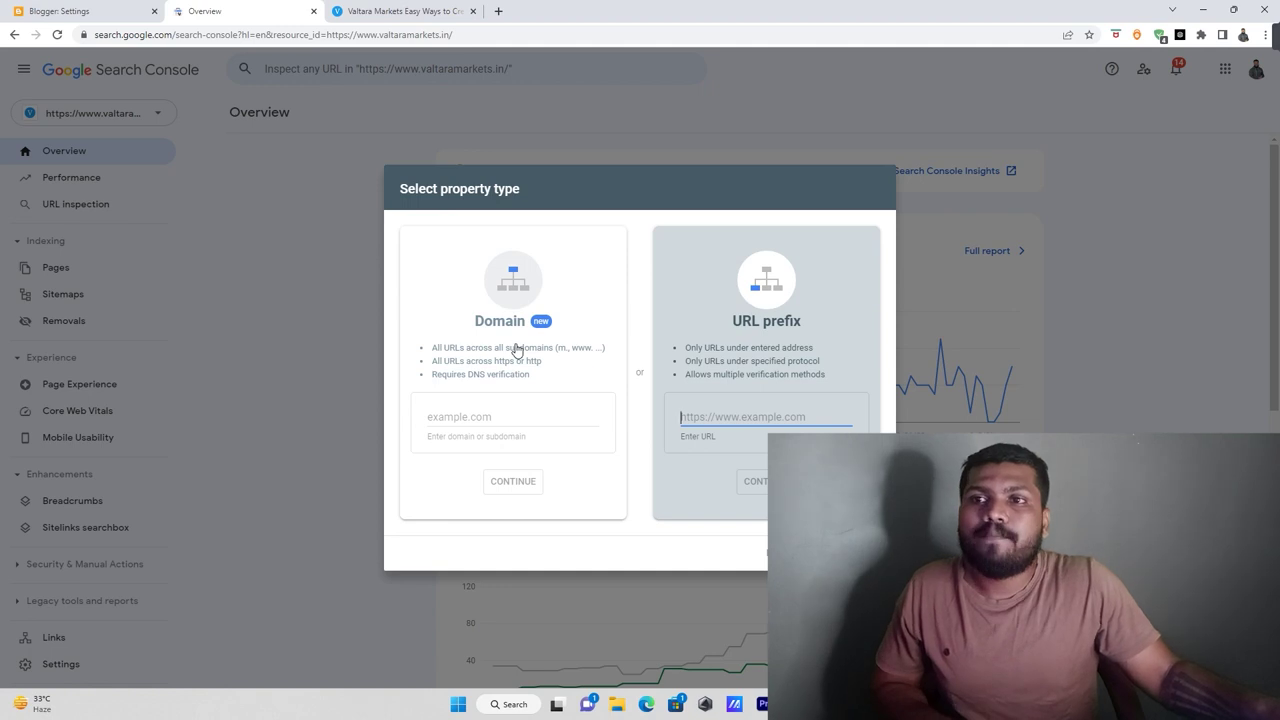
pyautogui.click(515, 327)
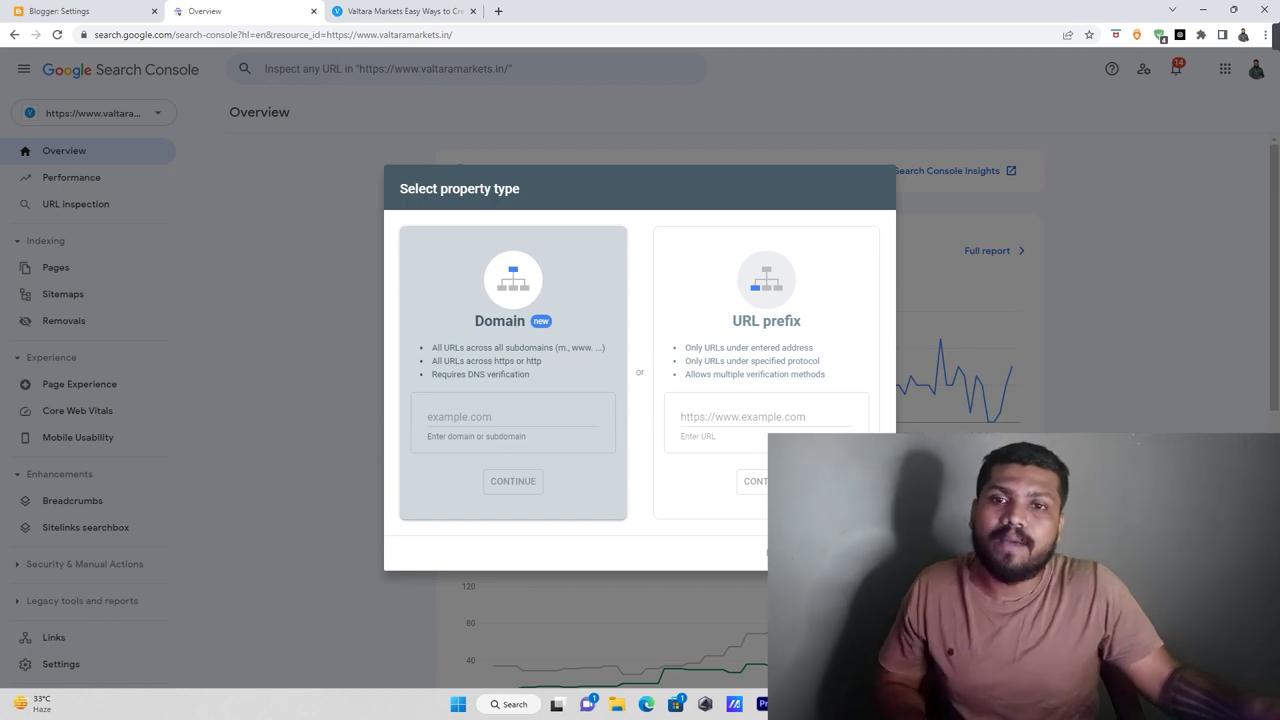
# - Close the property type selection and review the HTML tag method under the property's ownership verification settings
pyautogui.click(260, 449)
pyautogui.scroll(-1, 88, 560)
pyautogui.click(76, 607)
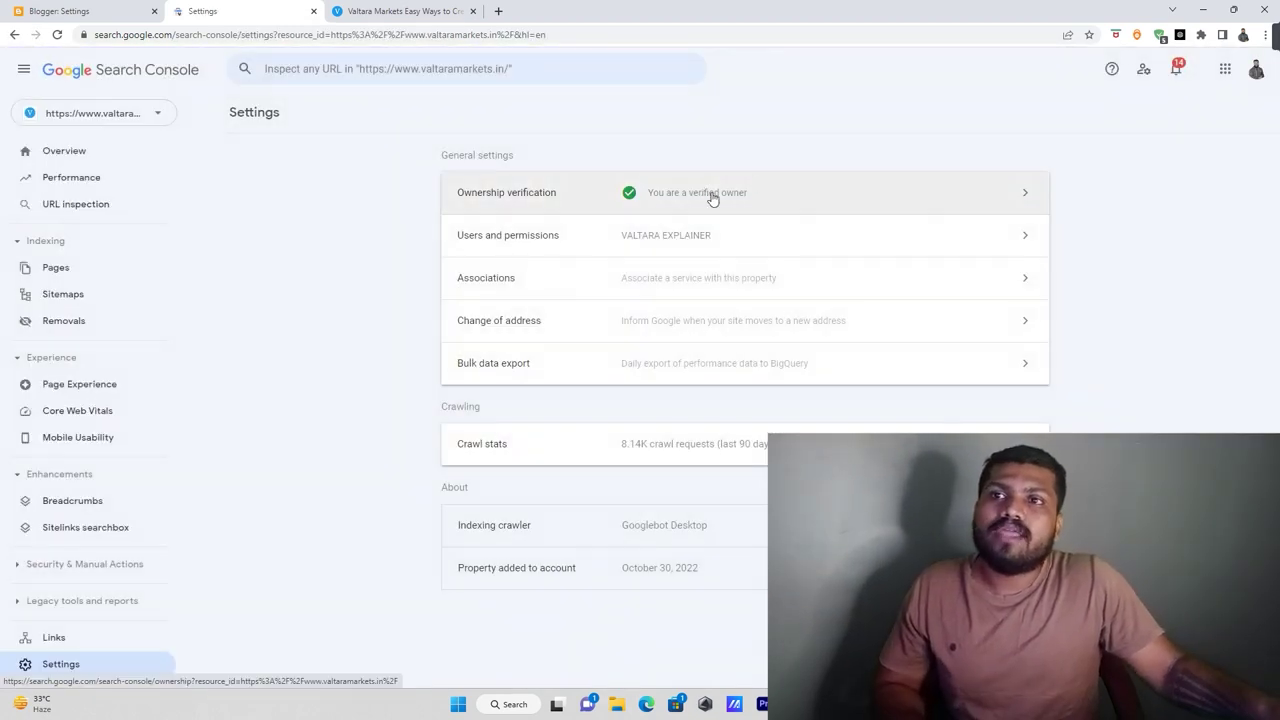
pyautogui.click(766, 194)
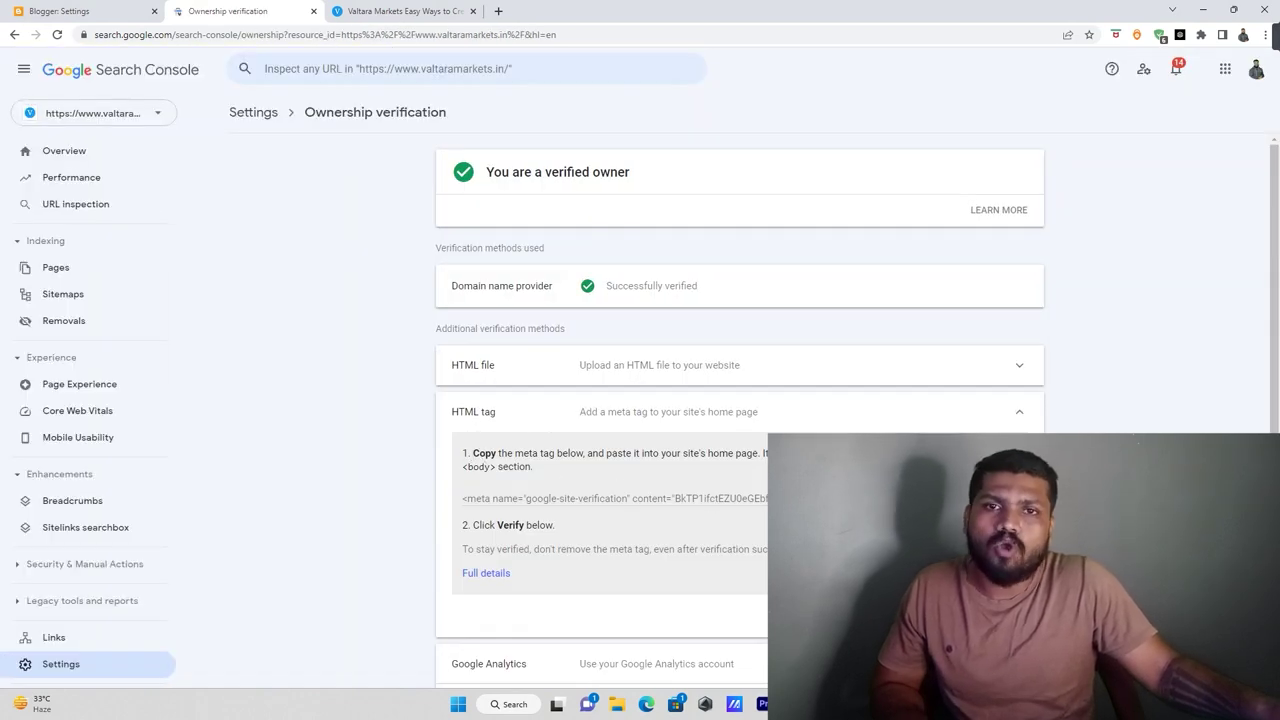
pyautogui.click(1015, 417)
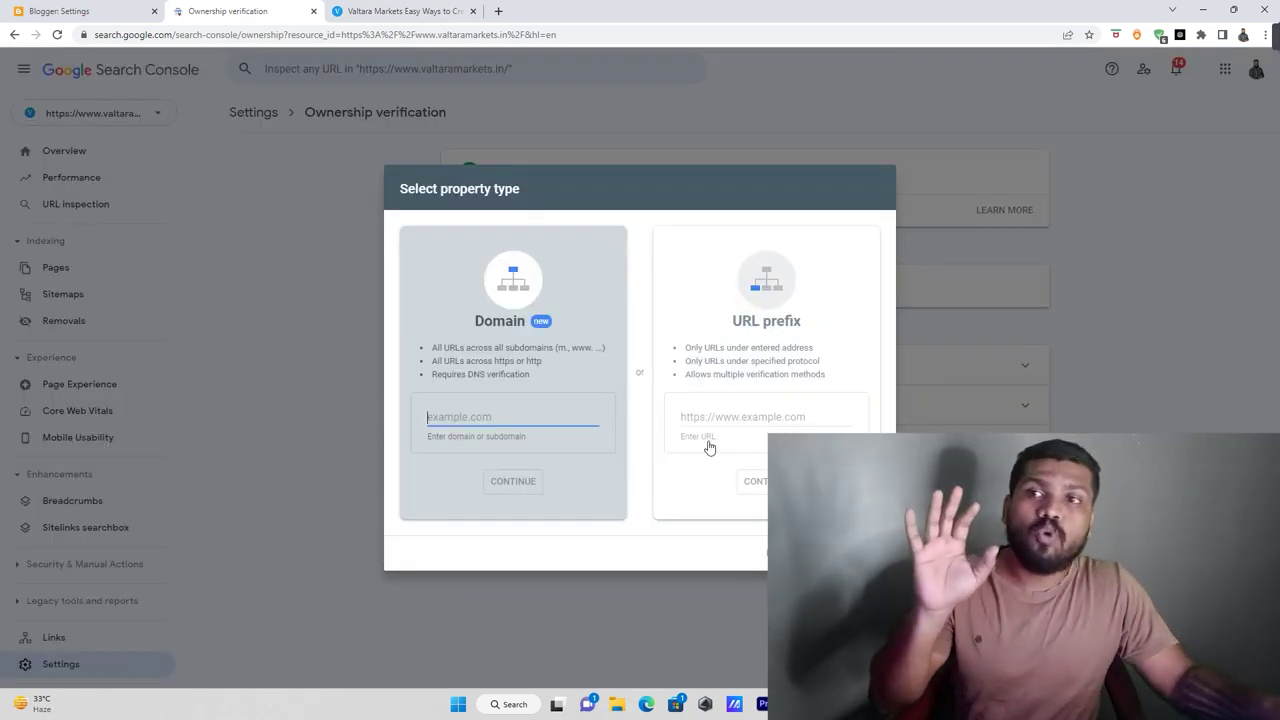
# - Review the Domain option against the URL prefix option for adding a new property
pyautogui.moveTo(474, 322); pyautogui.dragTo(604, 314)
pyautogui.click(604, 314)
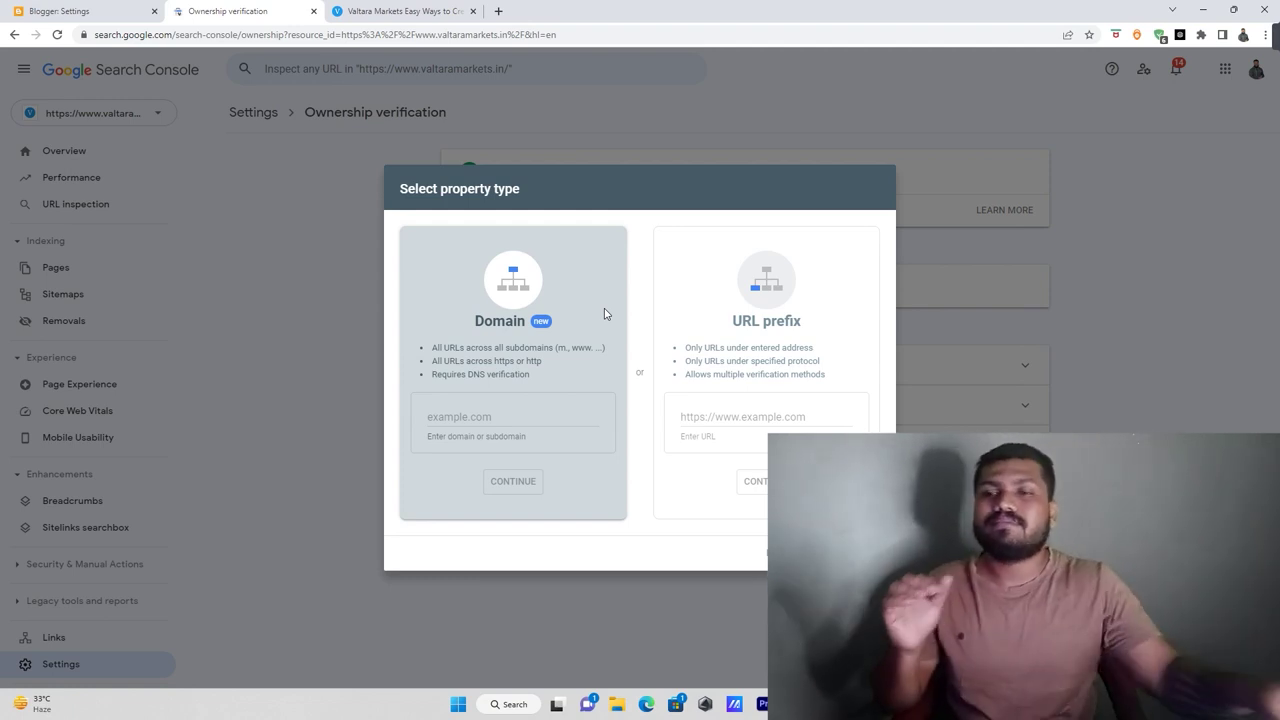
pyautogui.click(493, 416)
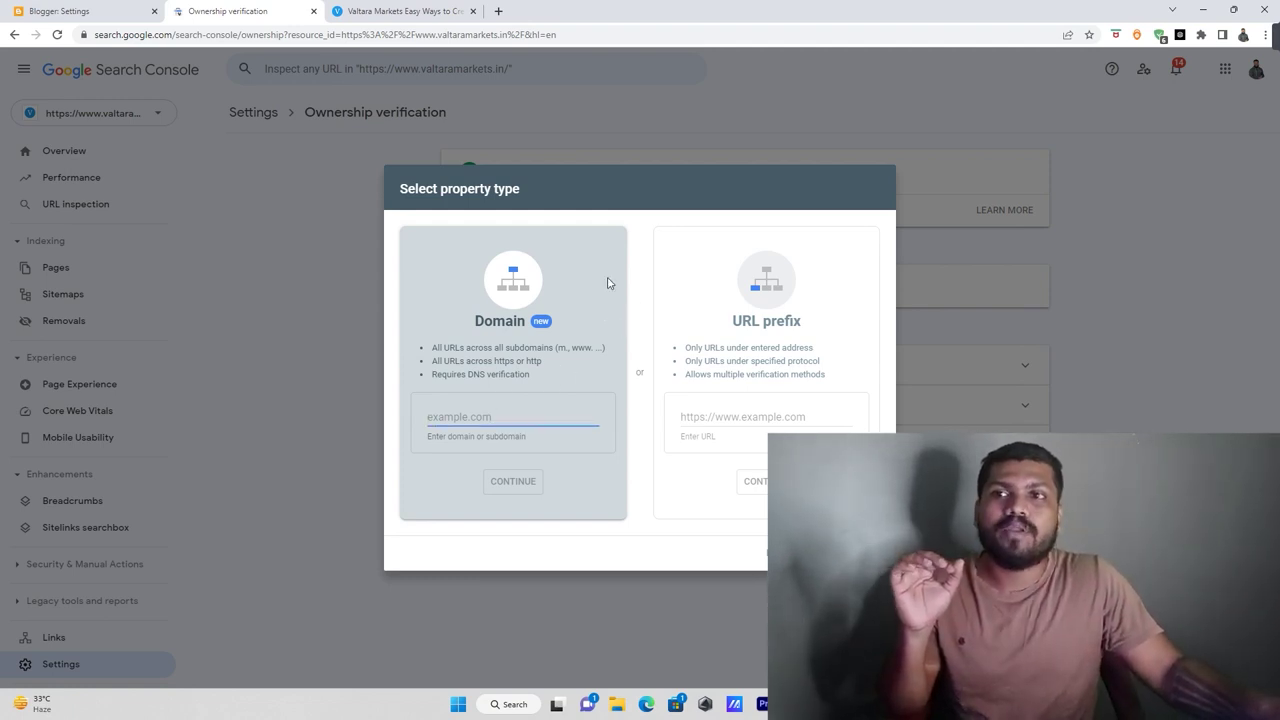
pyautogui.click(566, 315)
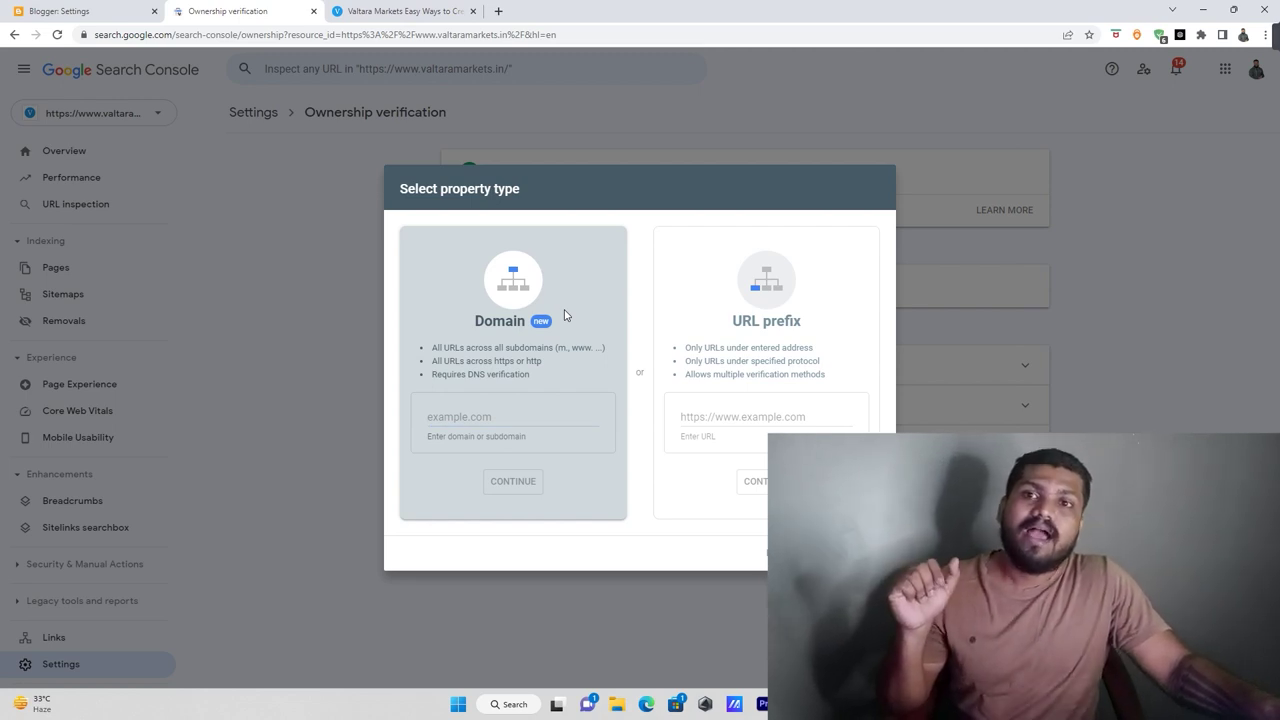
pyautogui.click(843, 334)
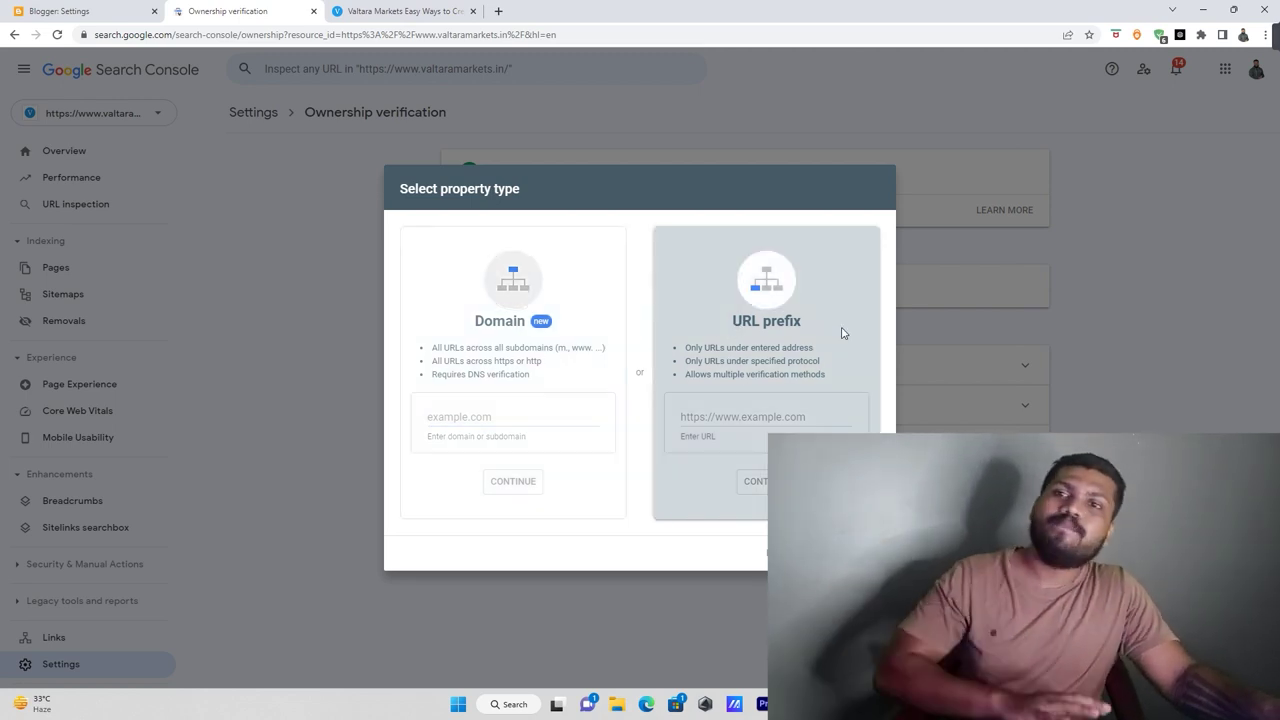
# - Copy the address of the live Valtara Markets site and paste it as the URL prefix of the new property
pyautogui.click(753, 418)
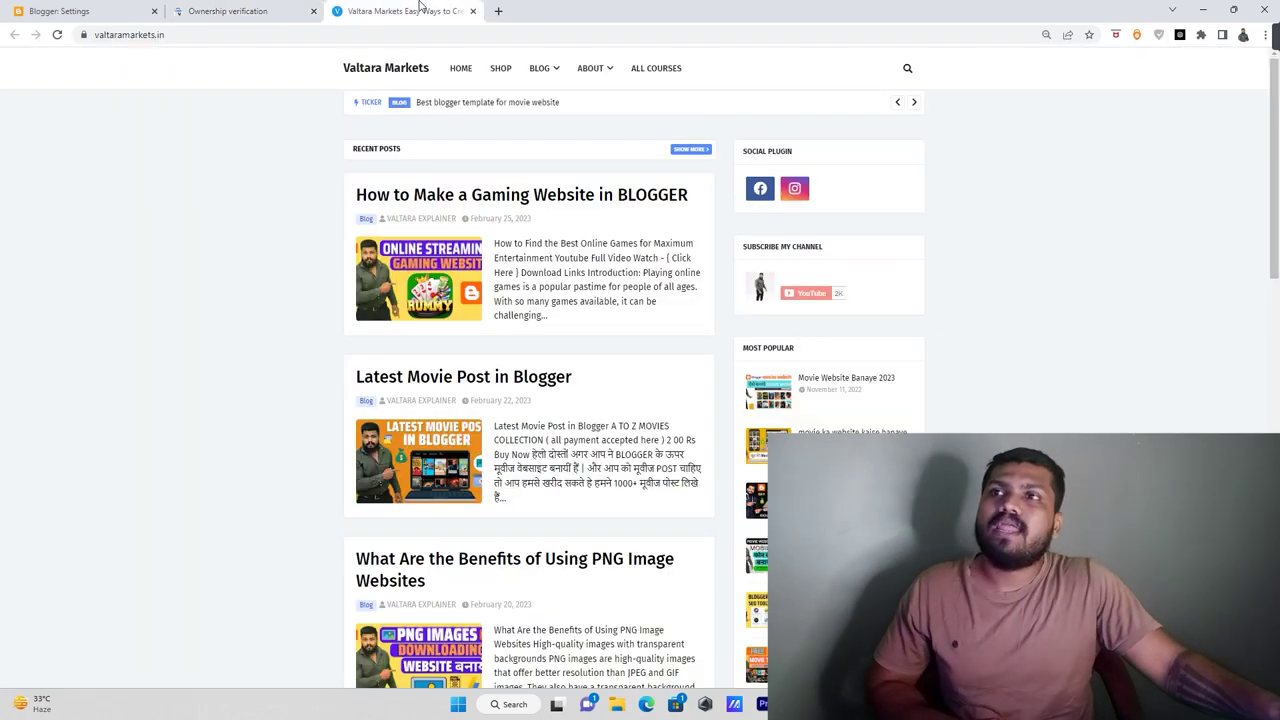
pyautogui.click(415, 11)
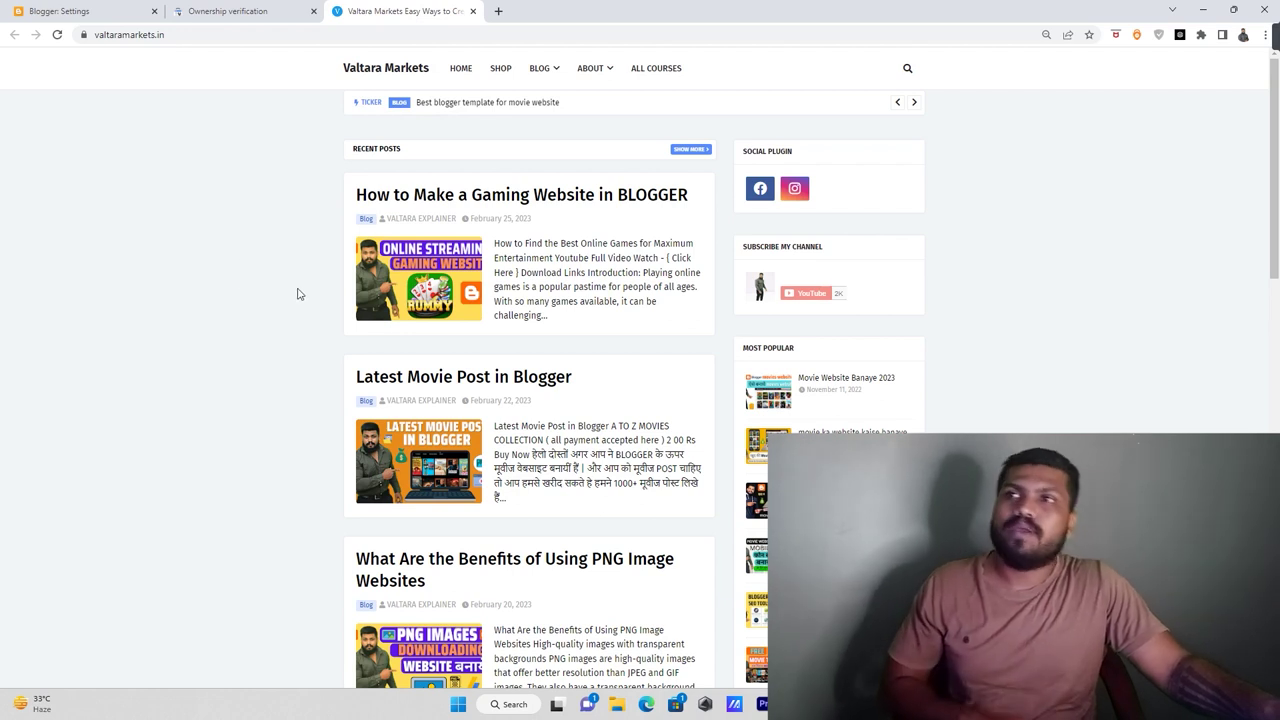
pyautogui.click(175, 35)
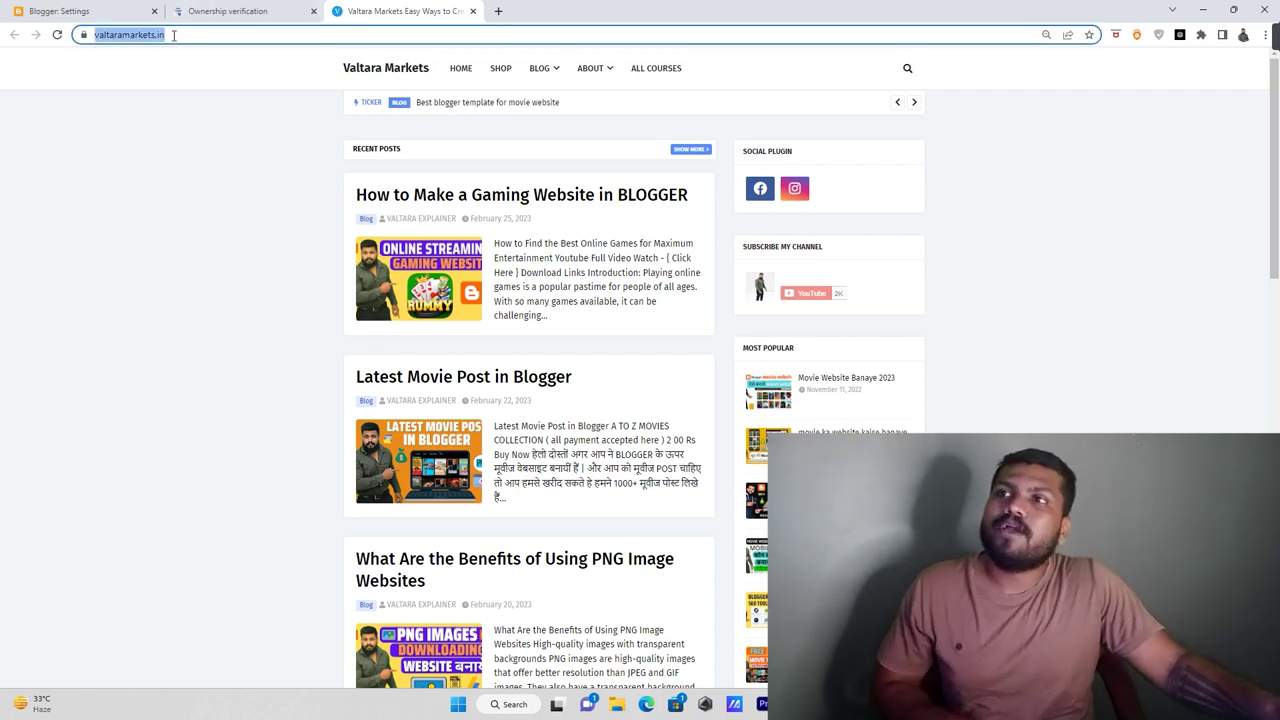
pyautogui.rightClick(152, 37)
pyautogui.click(190, 112)
pyautogui.click(240, 11)
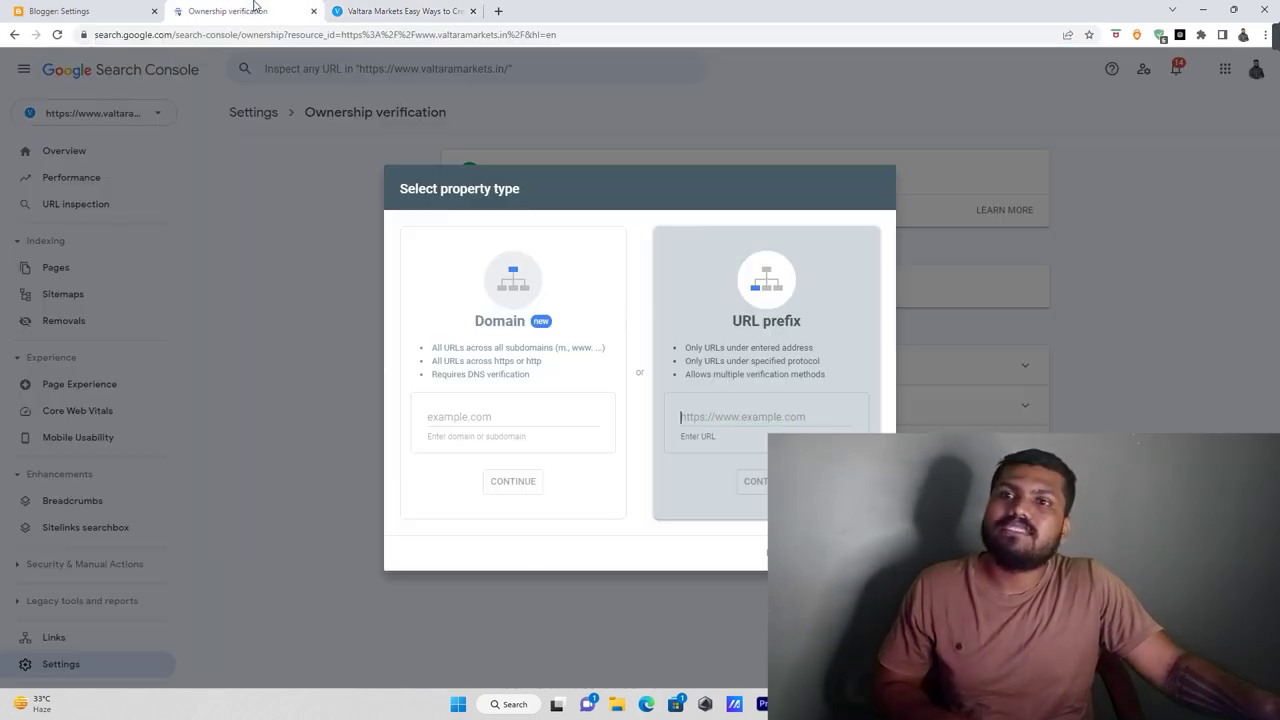
pyautogui.rightClick(766, 418)
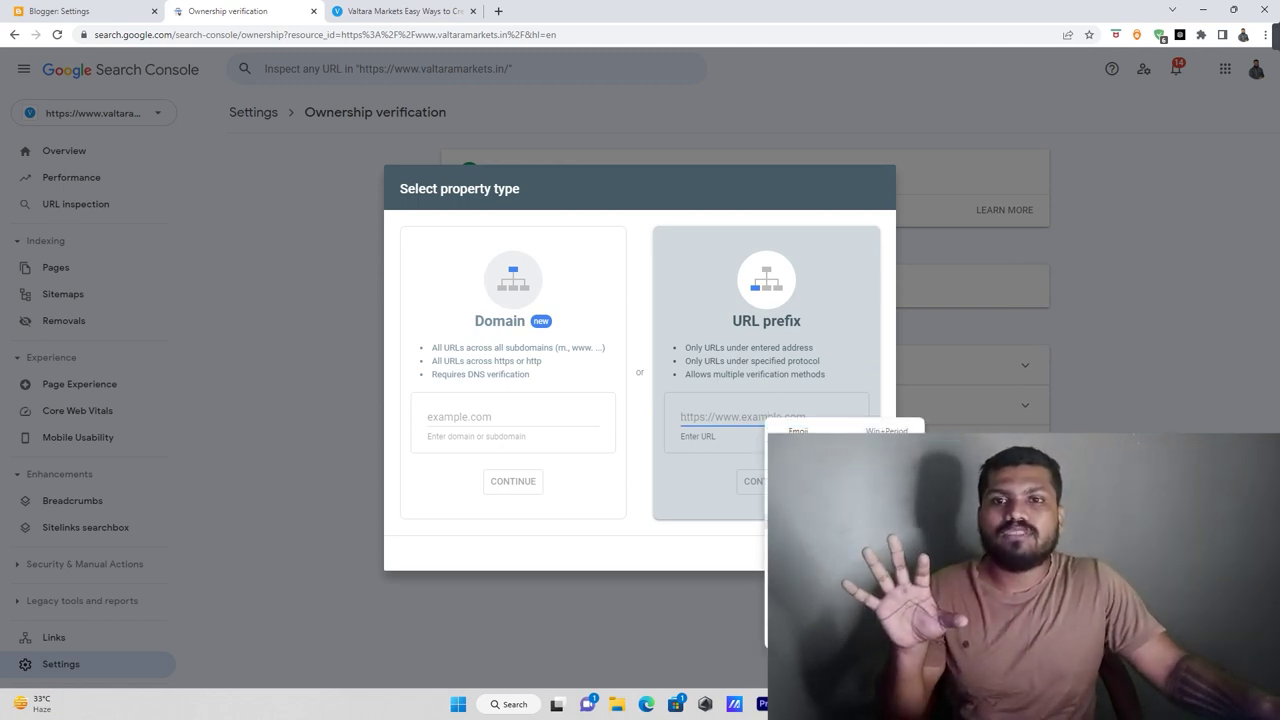
pyautogui.click(820, 530)
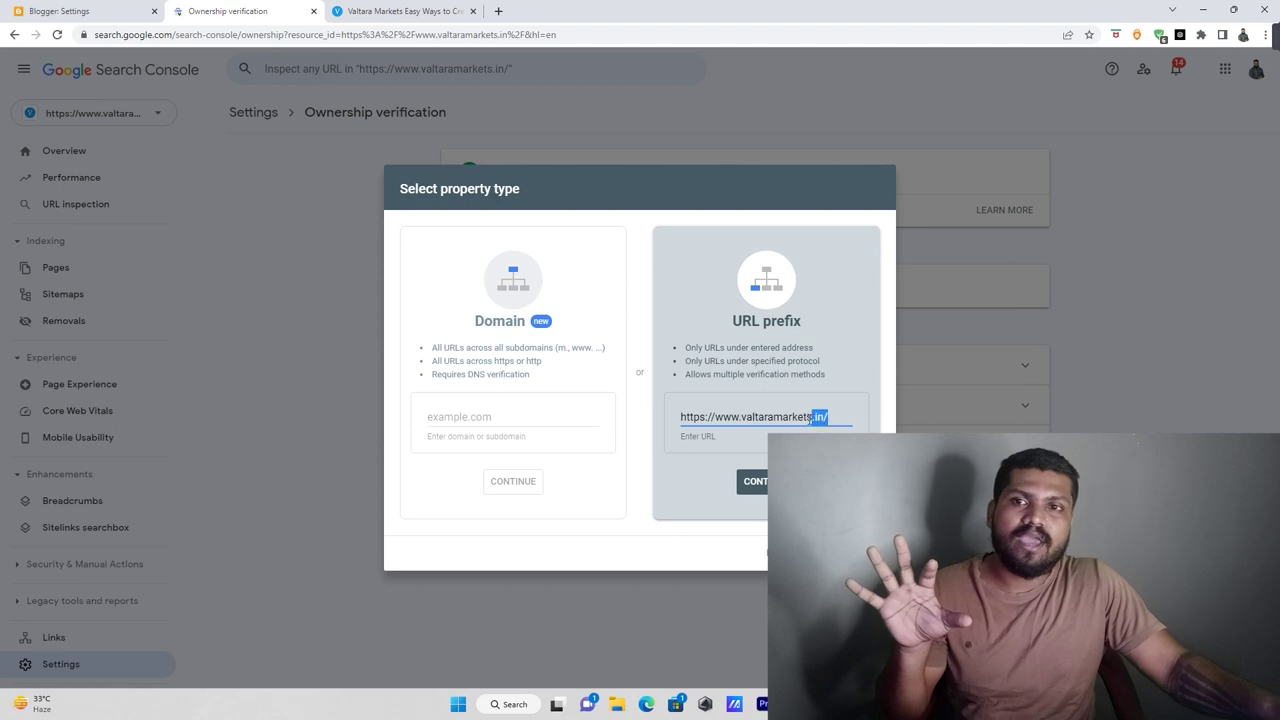
# - Try shortening the URL prefix entry to valtaramarkets.in
pyautogui.moveTo(826, 418); pyautogui.dragTo(680, 418)
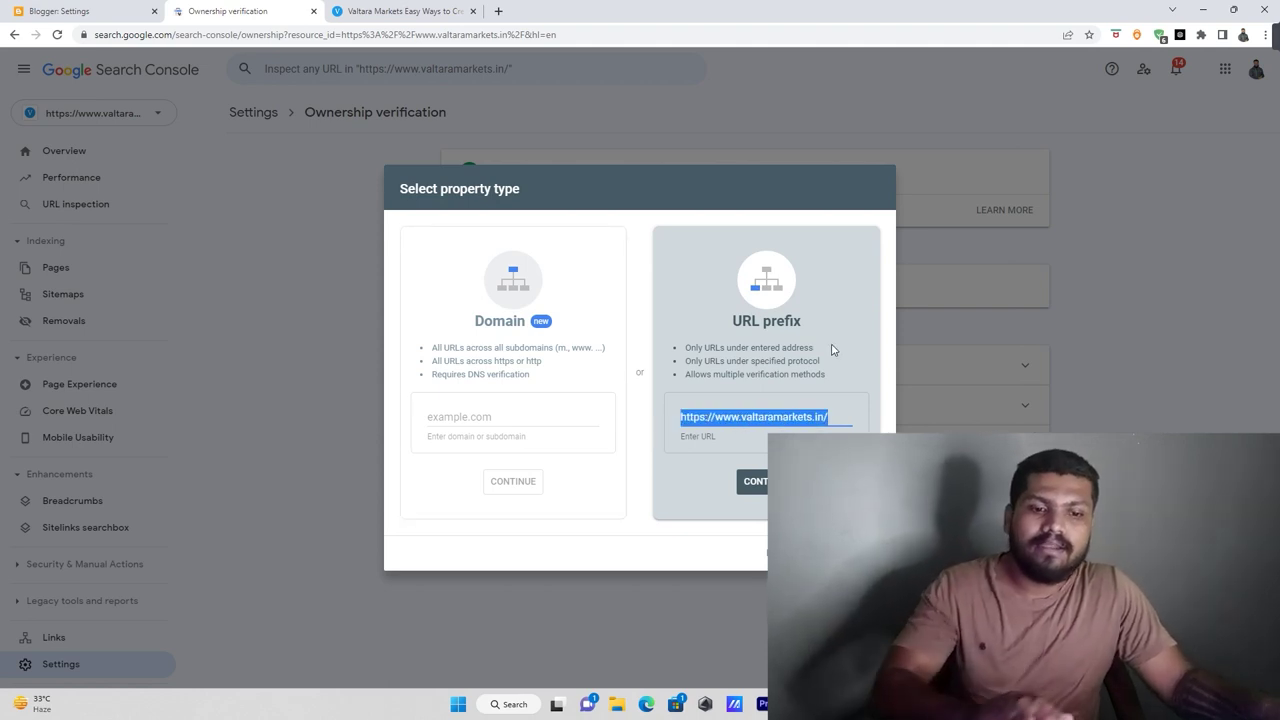
pyautogui.click(711, 418)
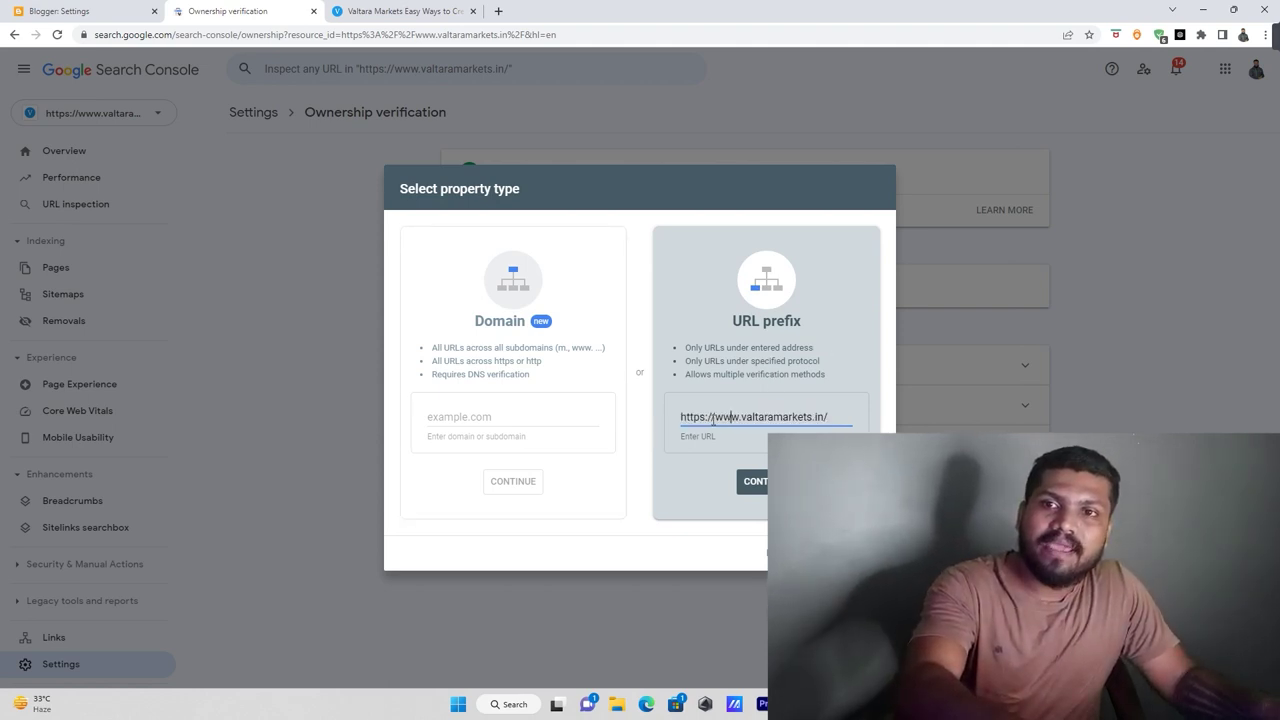
pyautogui.moveTo(741, 416); pyautogui.dragTo(680, 416)
pyautogui.press('BackSpace')
pyautogui.click(782, 416)
pyautogui.press('BackSpace')
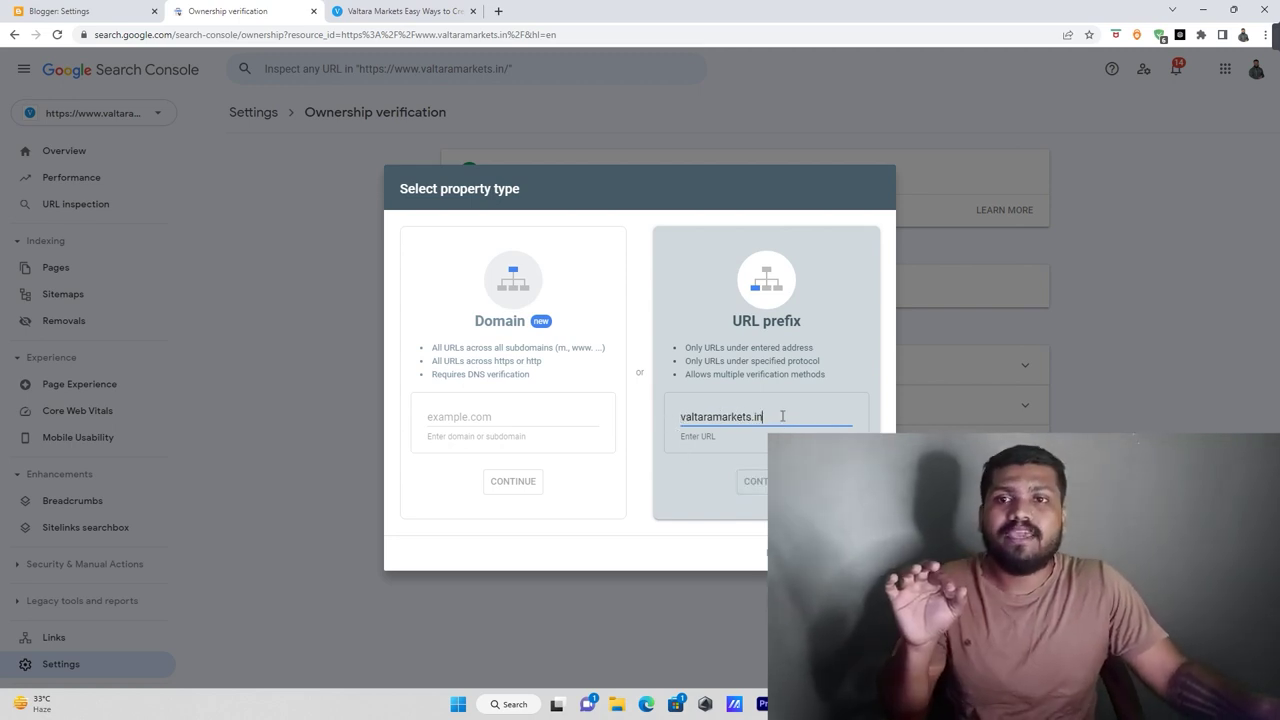
pyautogui.moveTo(777, 416); pyautogui.dragTo(614, 423)
pyautogui.rightClick(707, 417)
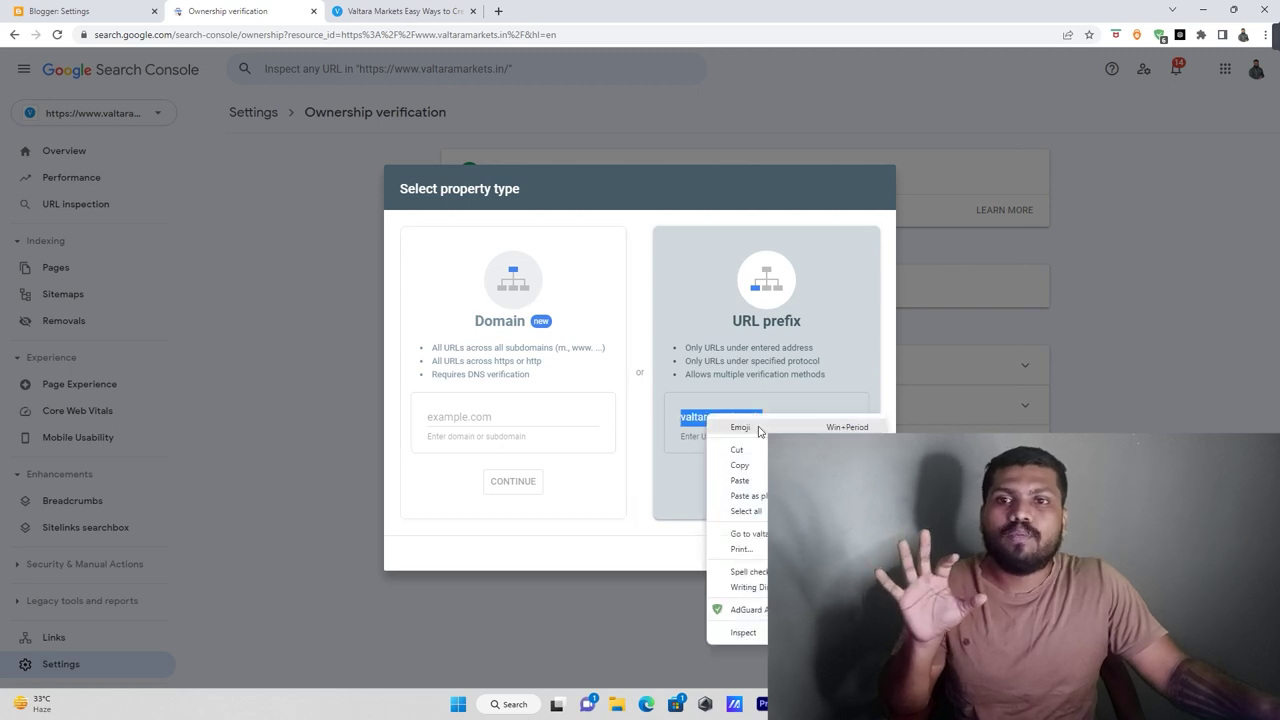
pyautogui.click(740, 481)
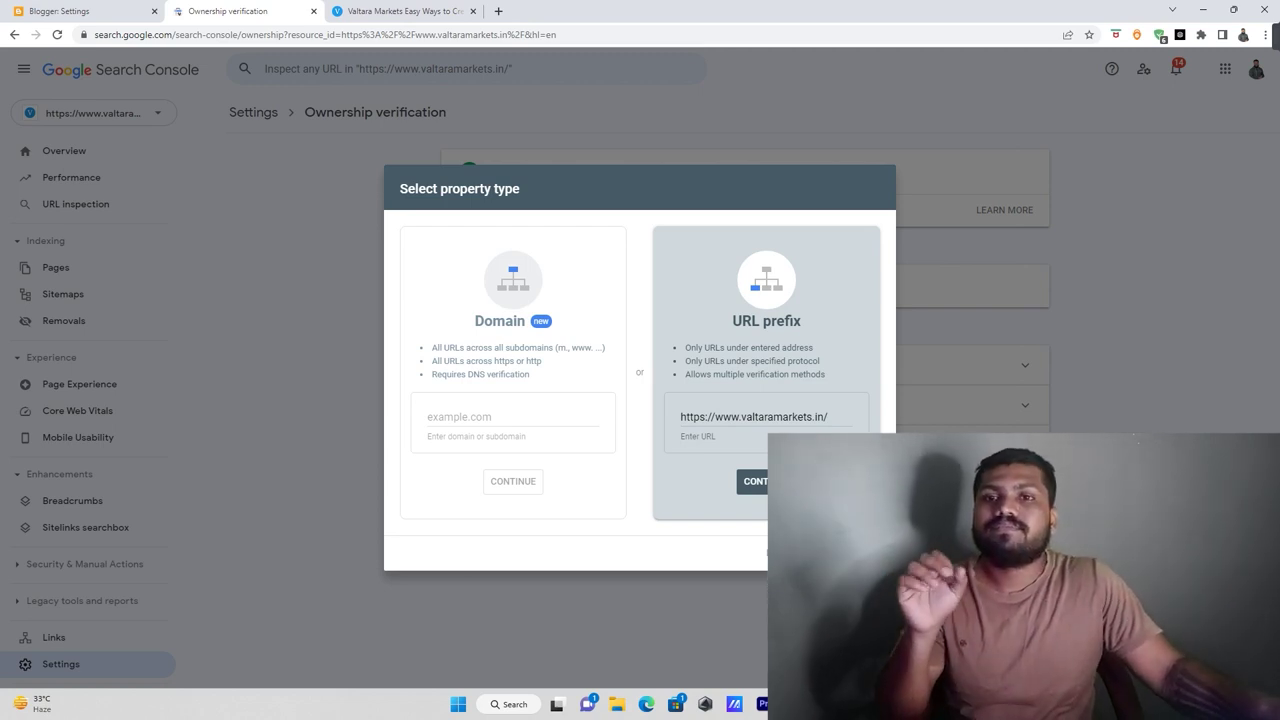
pyautogui.press('Return')
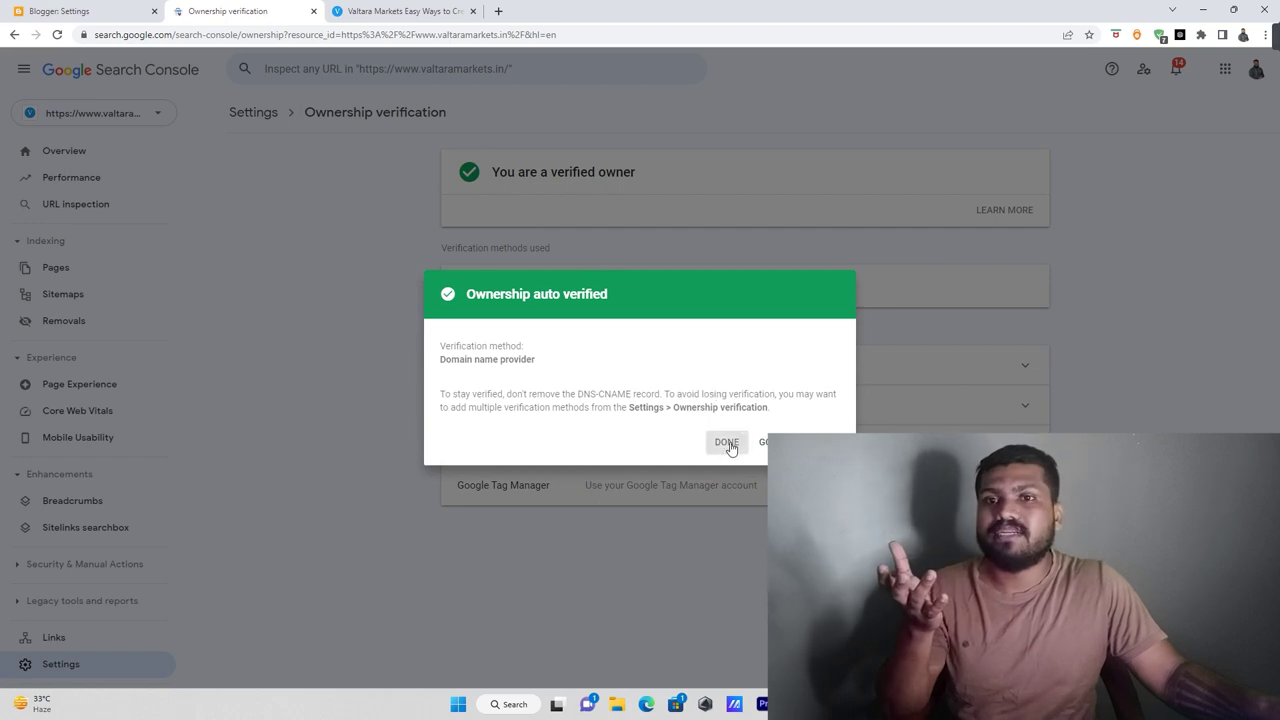
pyautogui.click(727, 442)
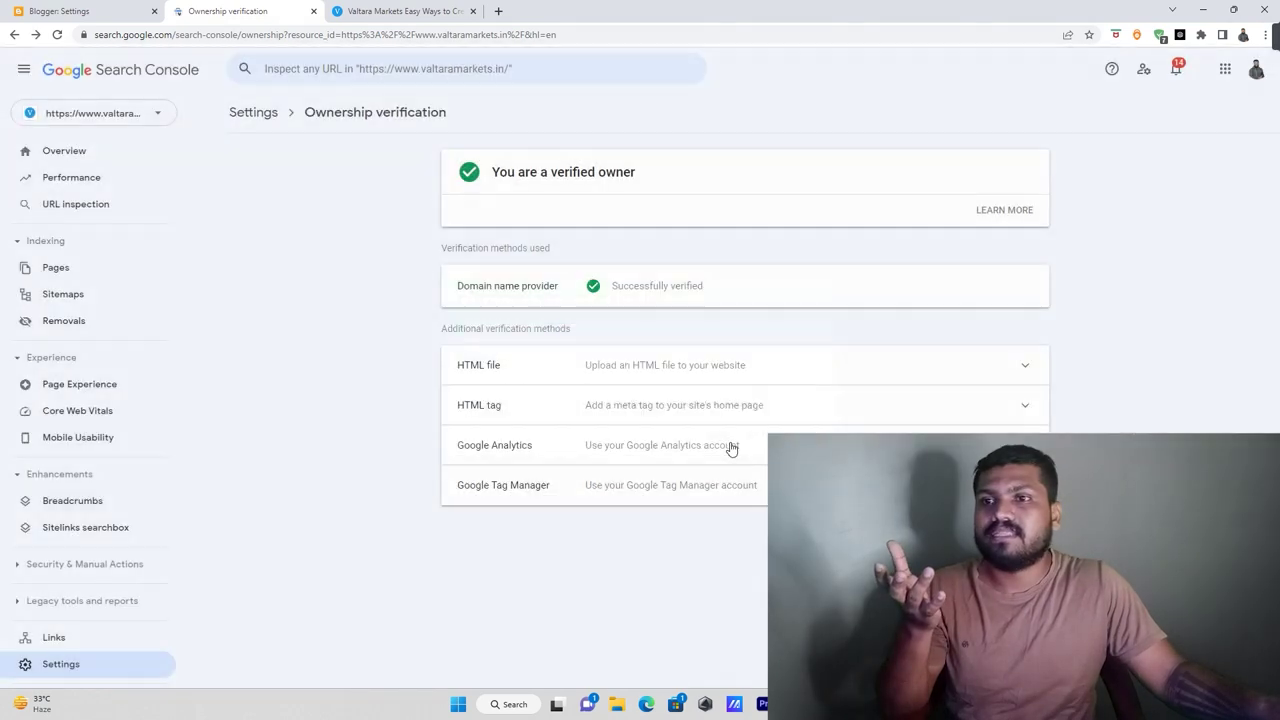
# - Copy the HTML tag verification meta tag from the ownership verification page in the property's settings
pyautogui.click(86, 665)
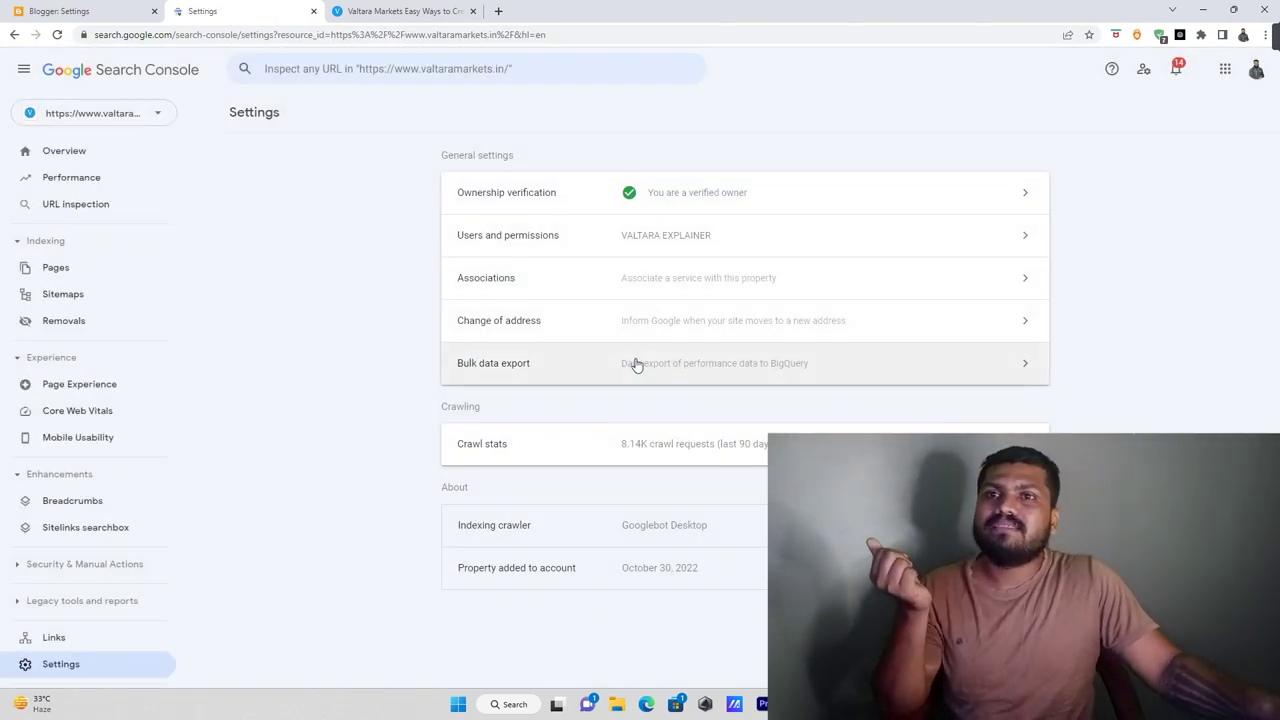
pyautogui.click(791, 187)
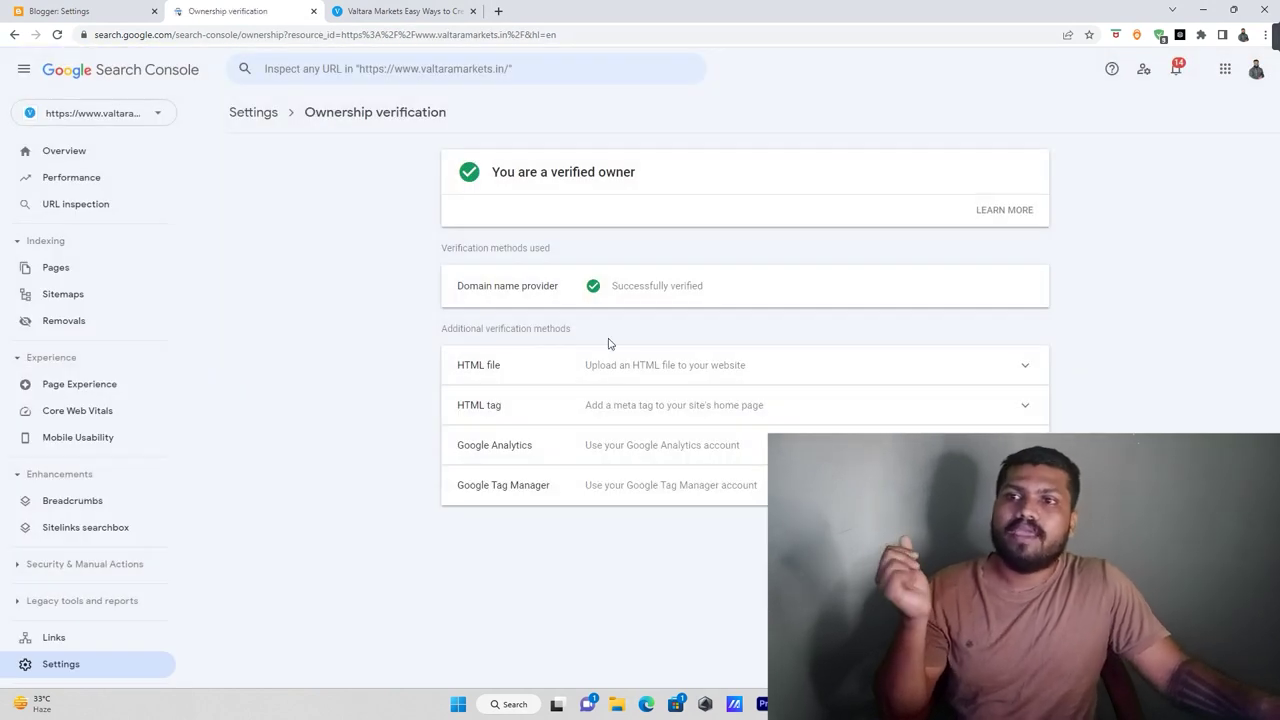
pyautogui.click(802, 409)
pyautogui.scroll(-1, 832, 425)
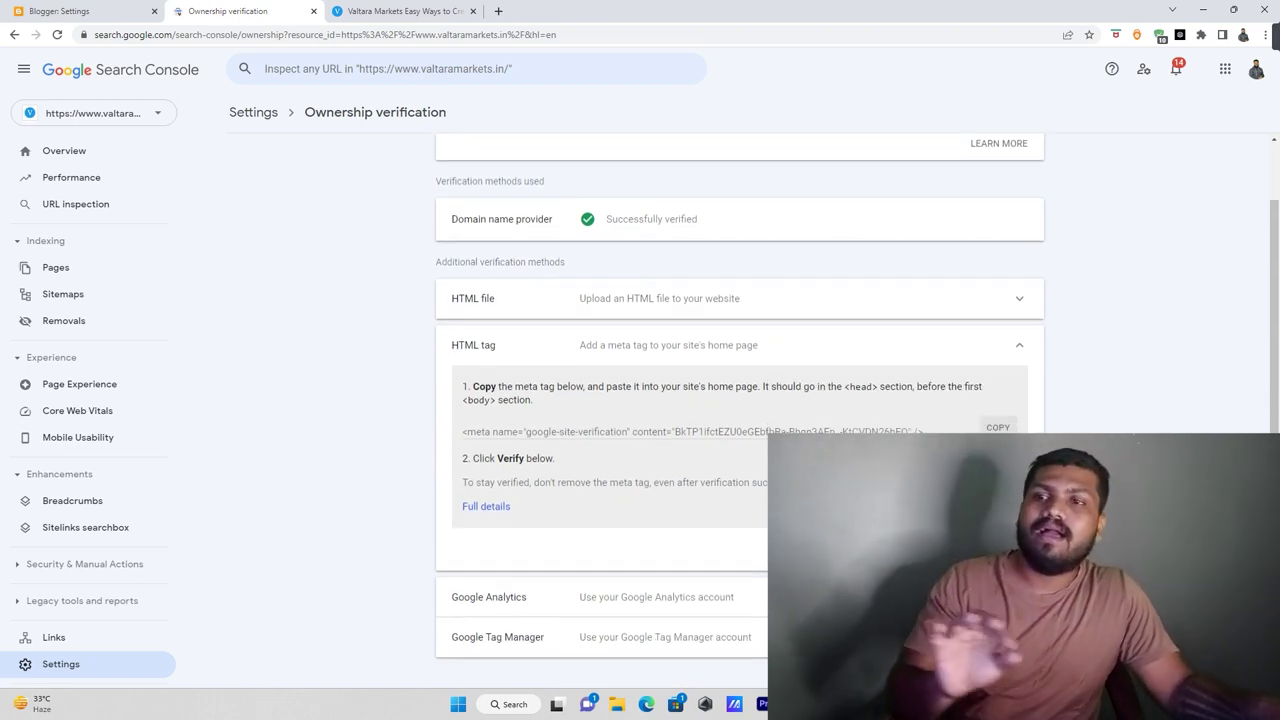
pyautogui.moveTo(462, 436); pyautogui.dragTo(956, 432)
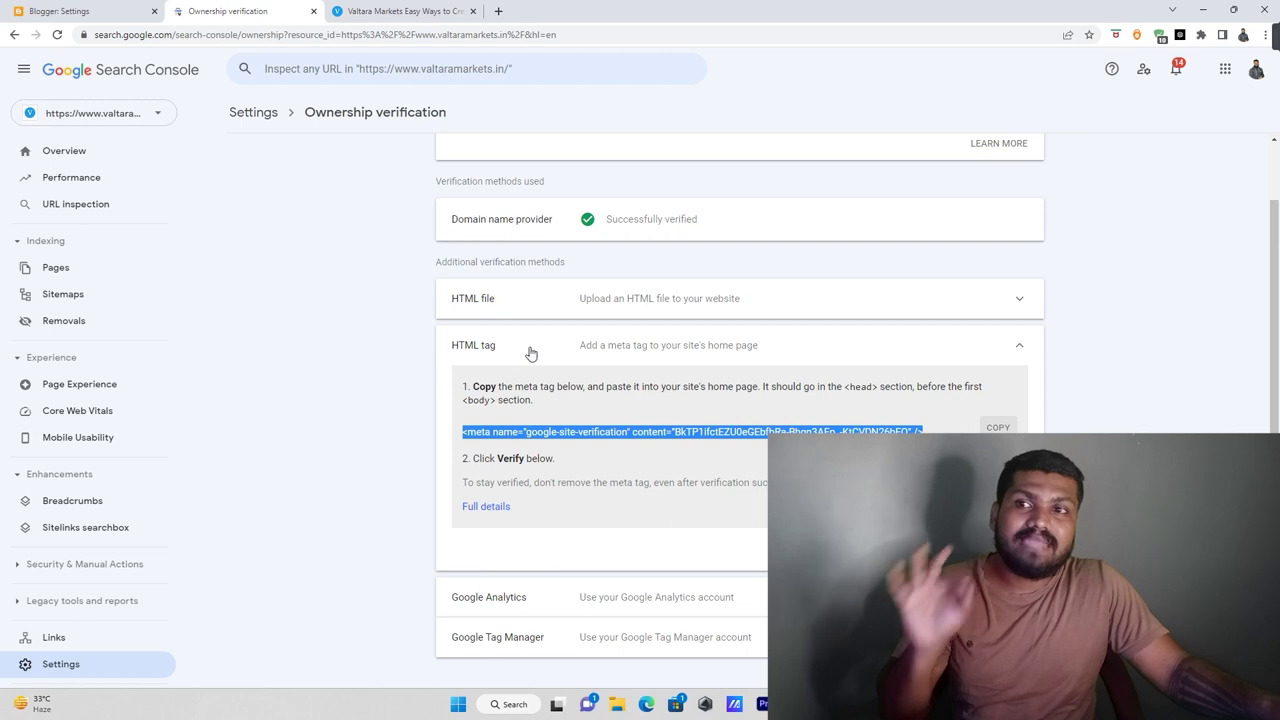
pyautogui.click(1000, 428)
# - Switch back to Blogger and browse up through the Valtara Markets blog settings
pyautogui.click(120, 11)
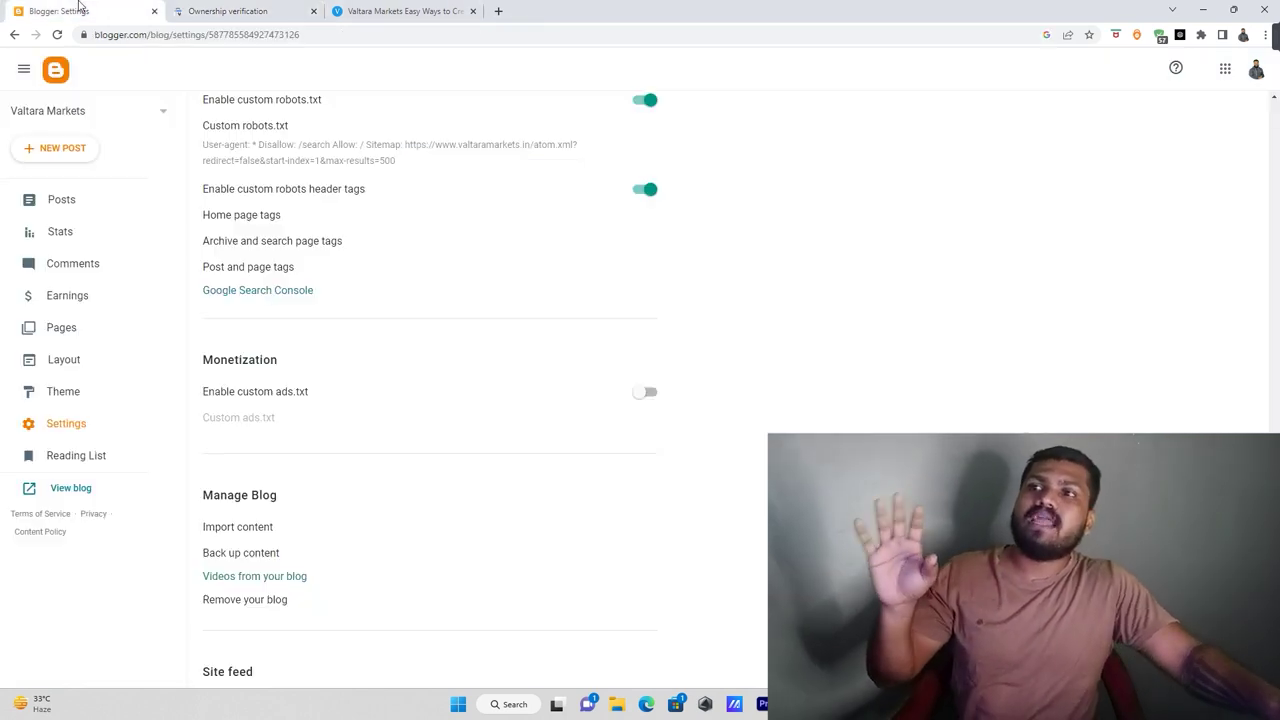
pyautogui.scroll(3, 503, 443)
pyautogui.scroll(15, 503, 443)
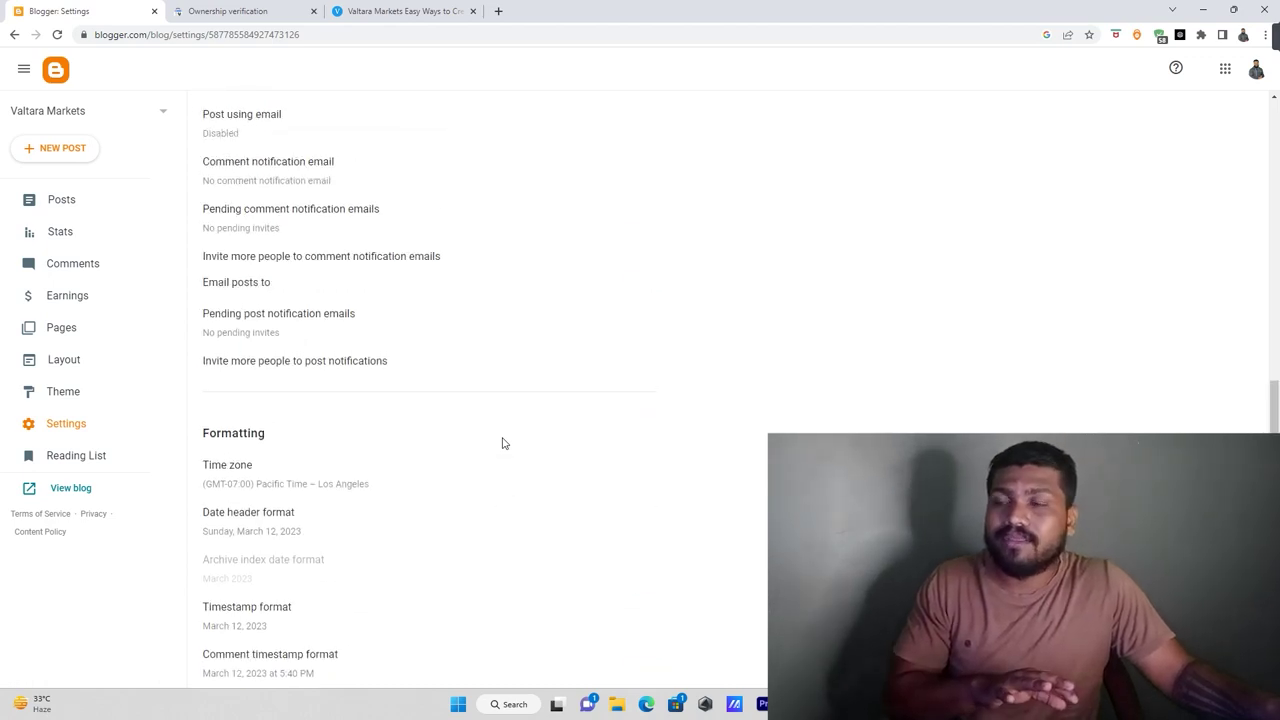
# - Open the HTML code of the Valtara Markets blog's current custom theme for editing
pyautogui.click(67, 395)
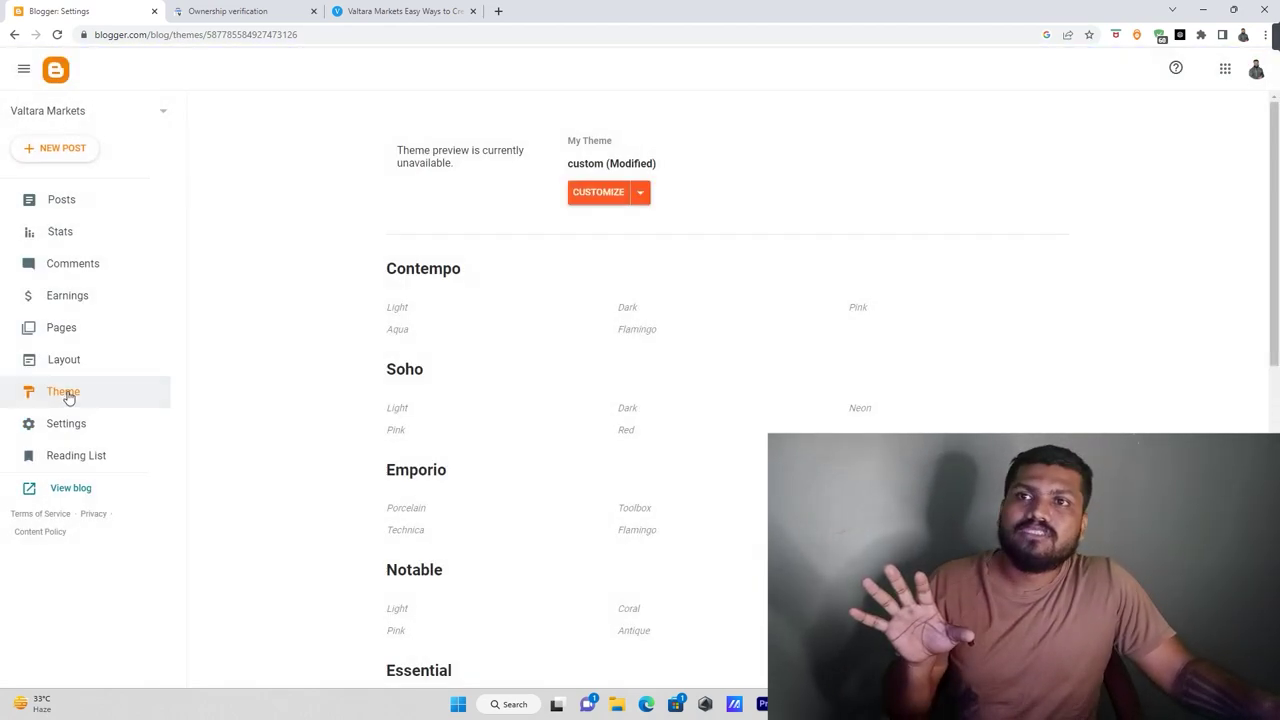
pyautogui.click(638, 195)
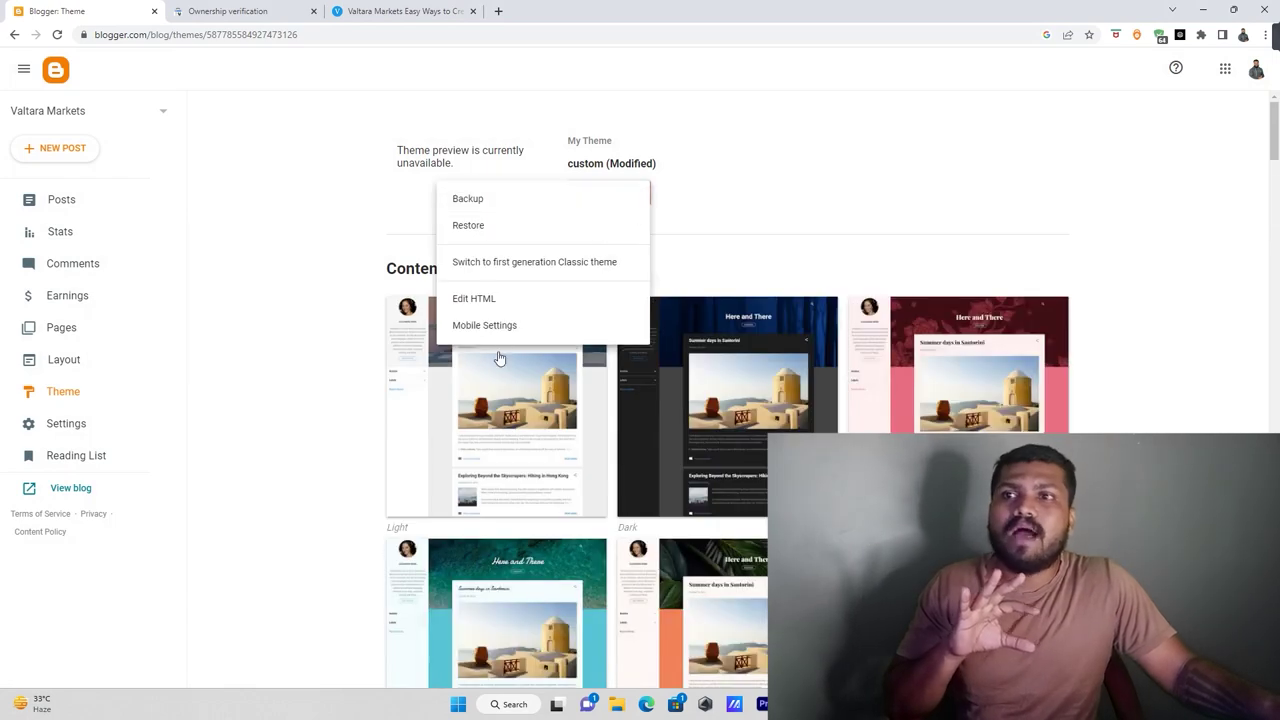
pyautogui.click(485, 300)
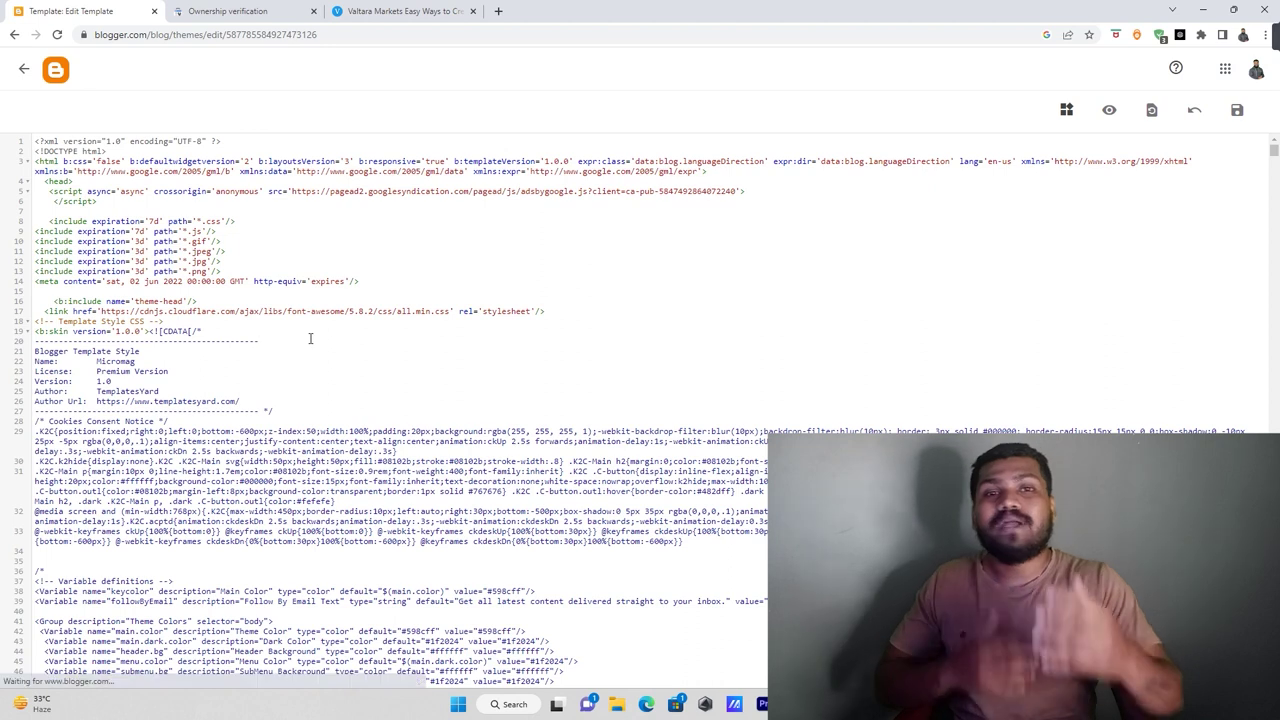
pyautogui.click(310, 339)
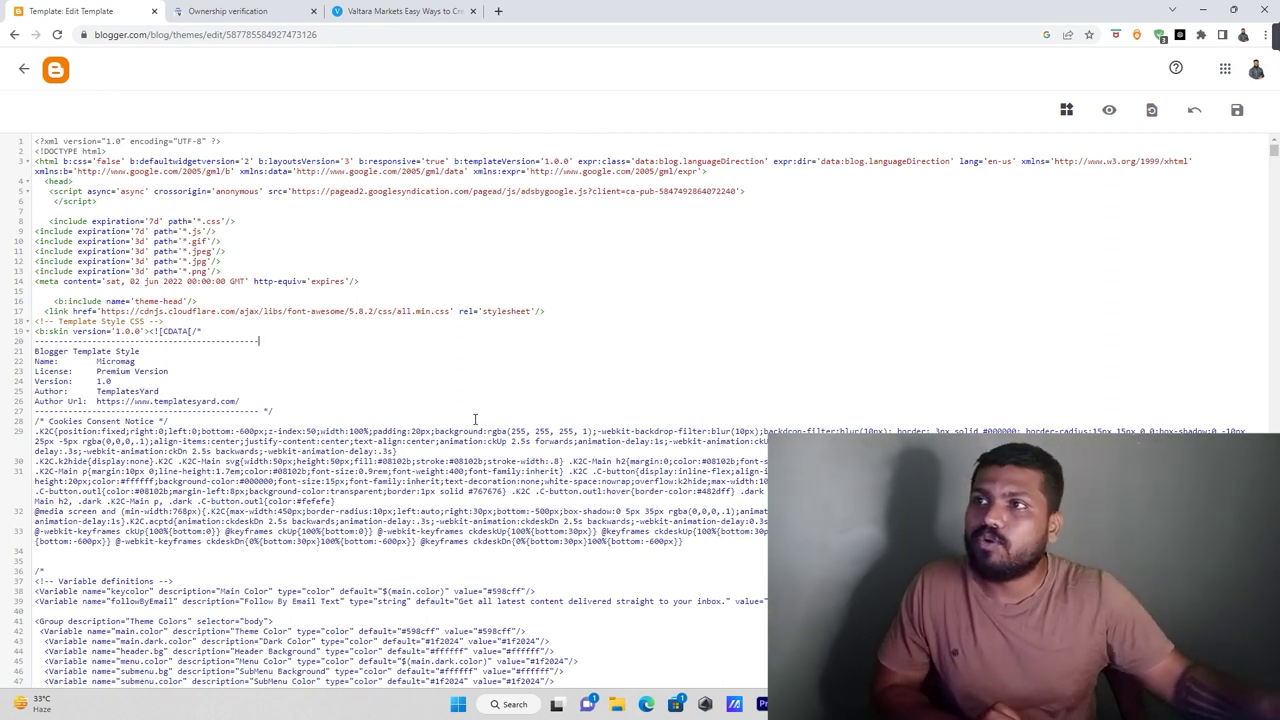
# - Paste the copied Google site verification meta tag on a new line below the opening head tag of the theme code
pyautogui.moveTo(75, 180); pyautogui.dragTo(52, 181)
pyautogui.click(87, 181)
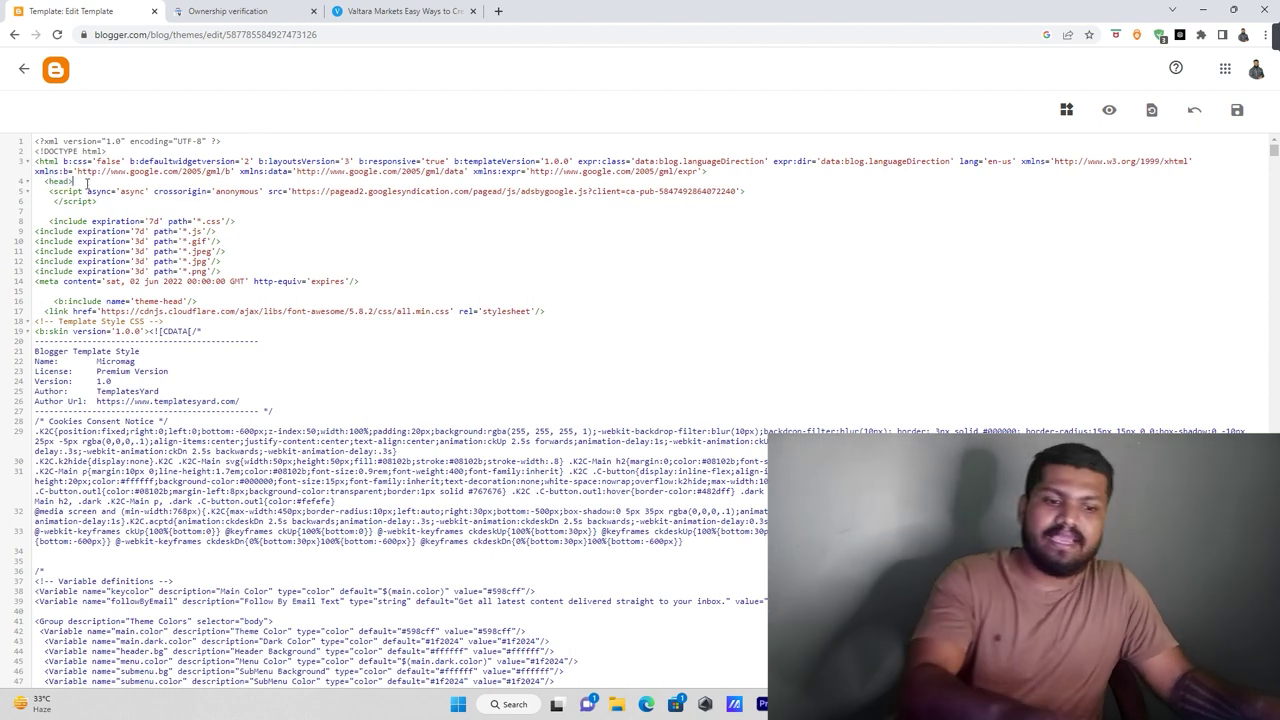
pyautogui.press('Return')
pyautogui.press('Return')
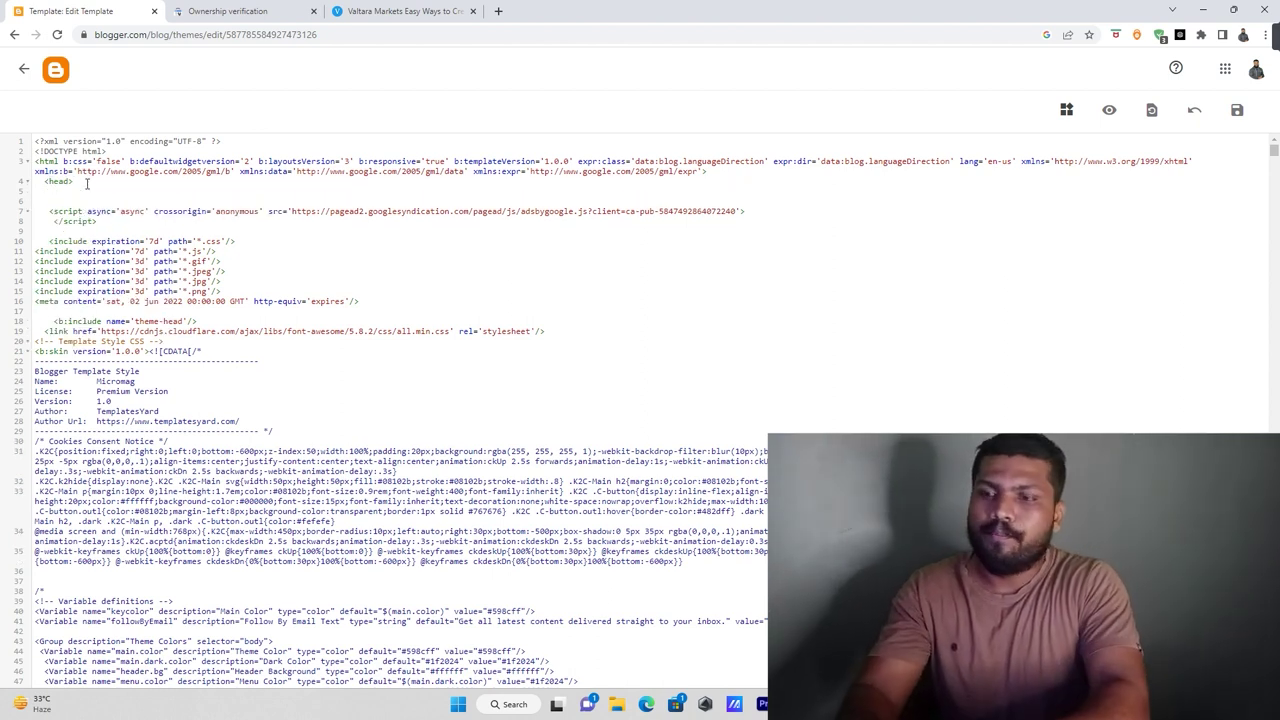
pyautogui.hotkey('ctrl', 'v')
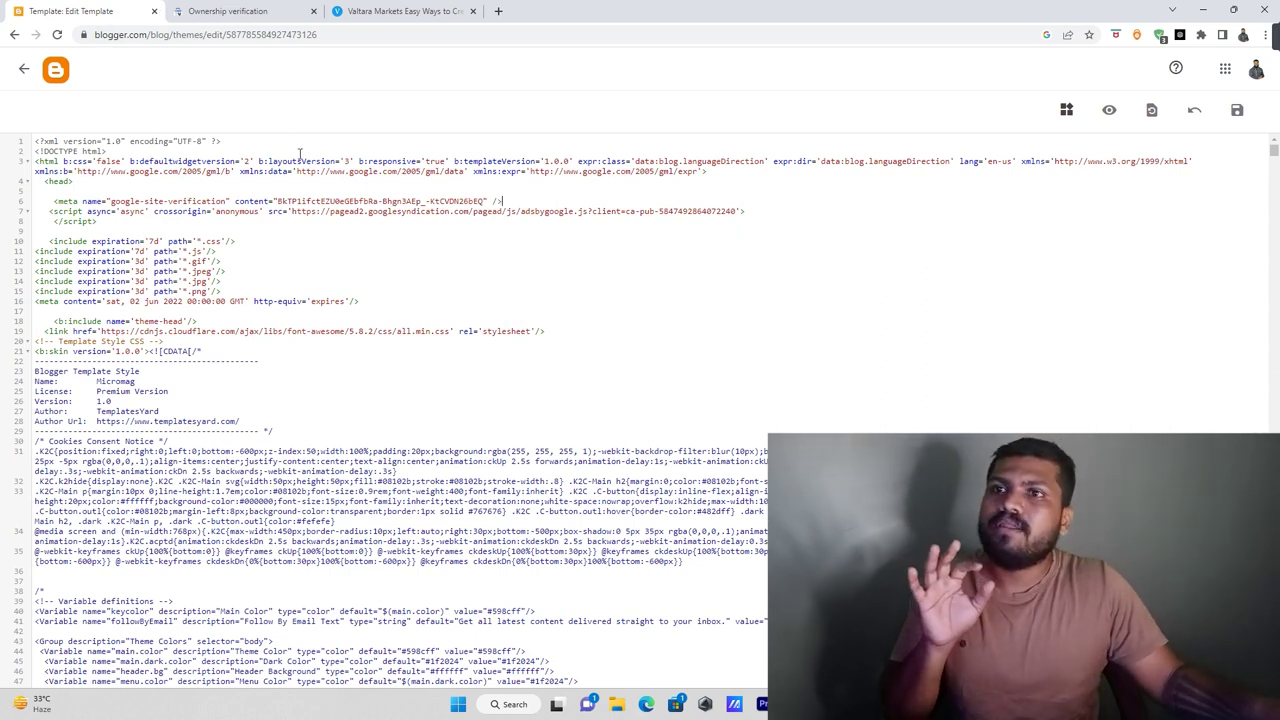
# - Check the pasted meta tag's placement and search the theme code for "head"
pyautogui.moveTo(515, 201); pyautogui.dragTo(40, 201)
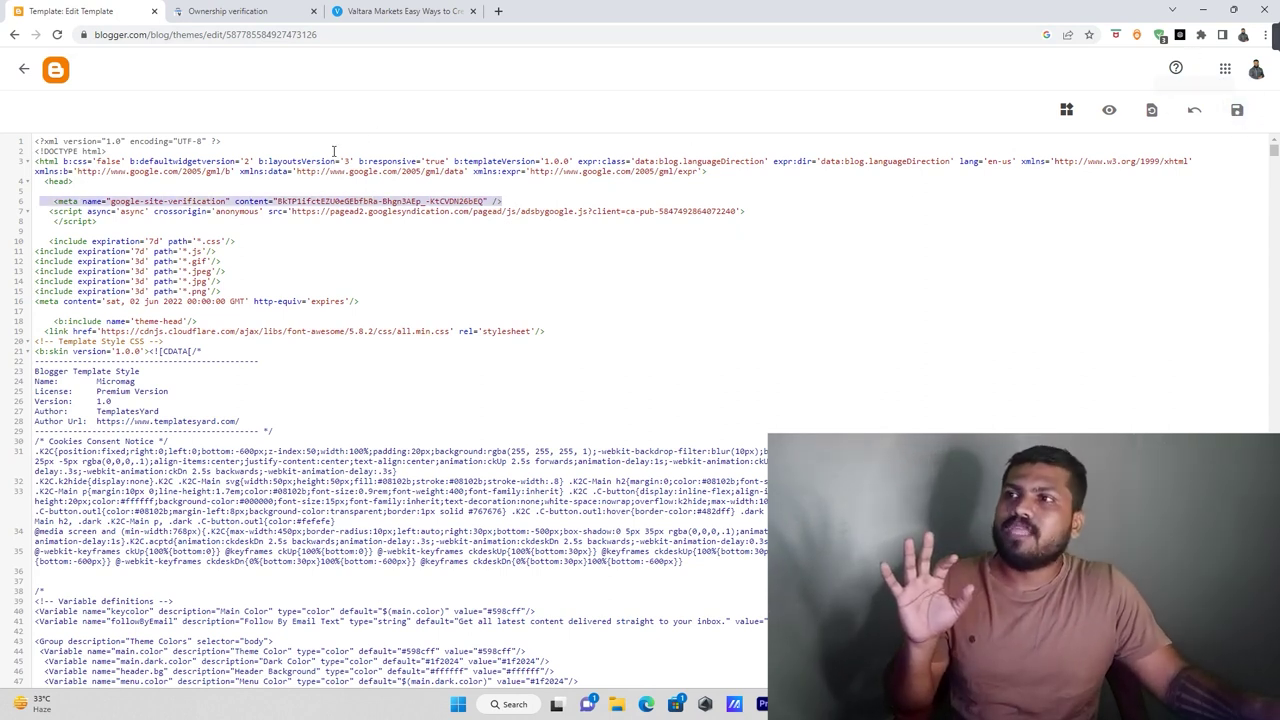
pyautogui.click(75, 181)
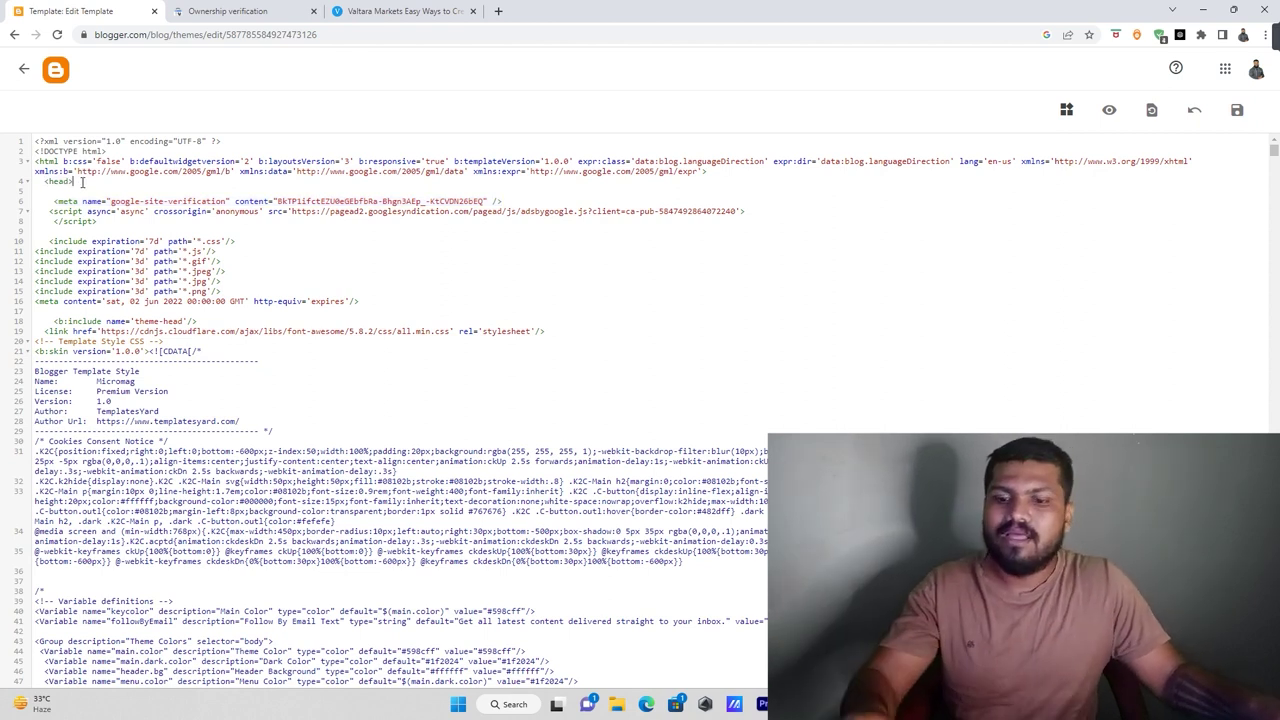
pyautogui.hotkey('ctrl', 'f')
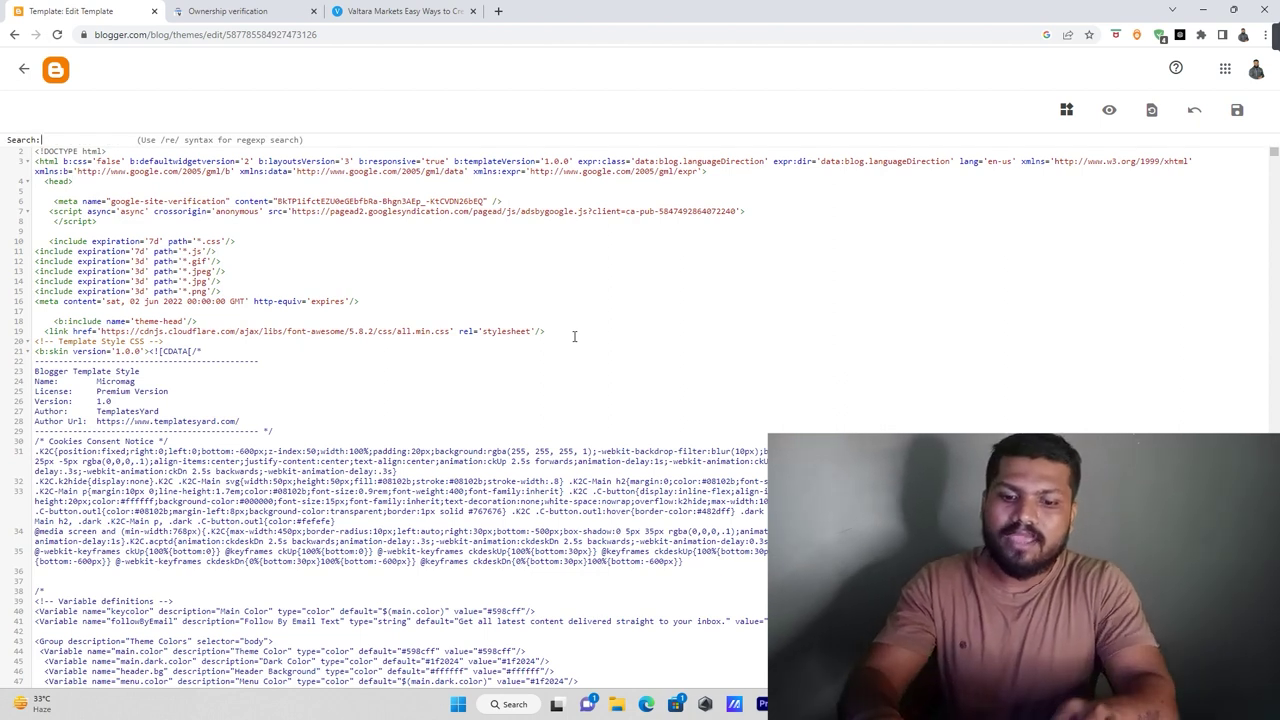
pyautogui.write('head')
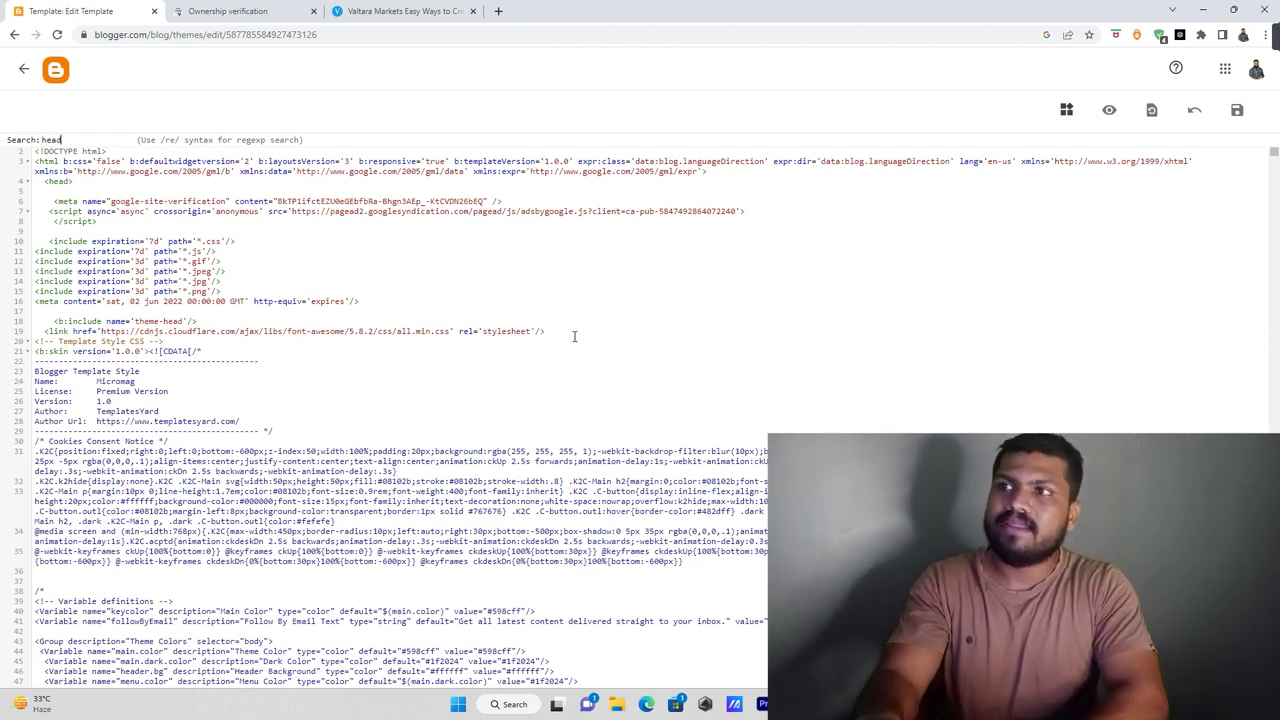
pyautogui.press('Return')
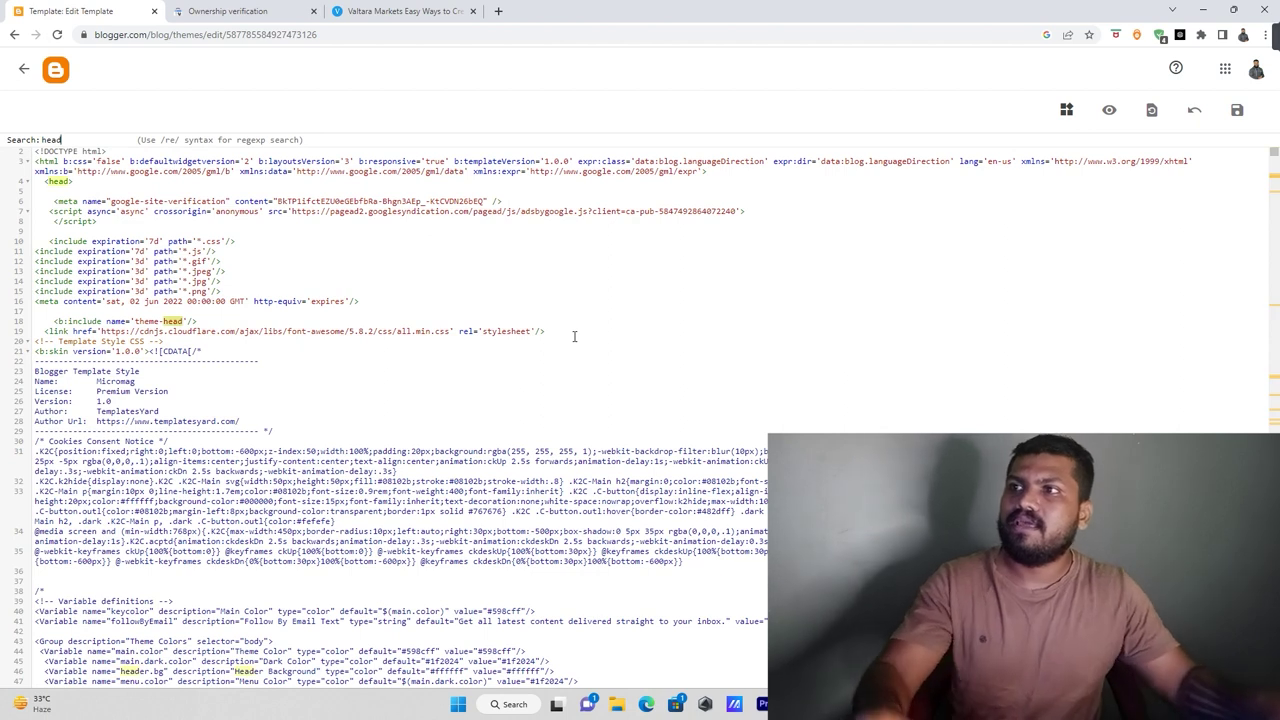
# - Save the edited theme HTML and return to the blog's theme page
pyautogui.click(86, 181)
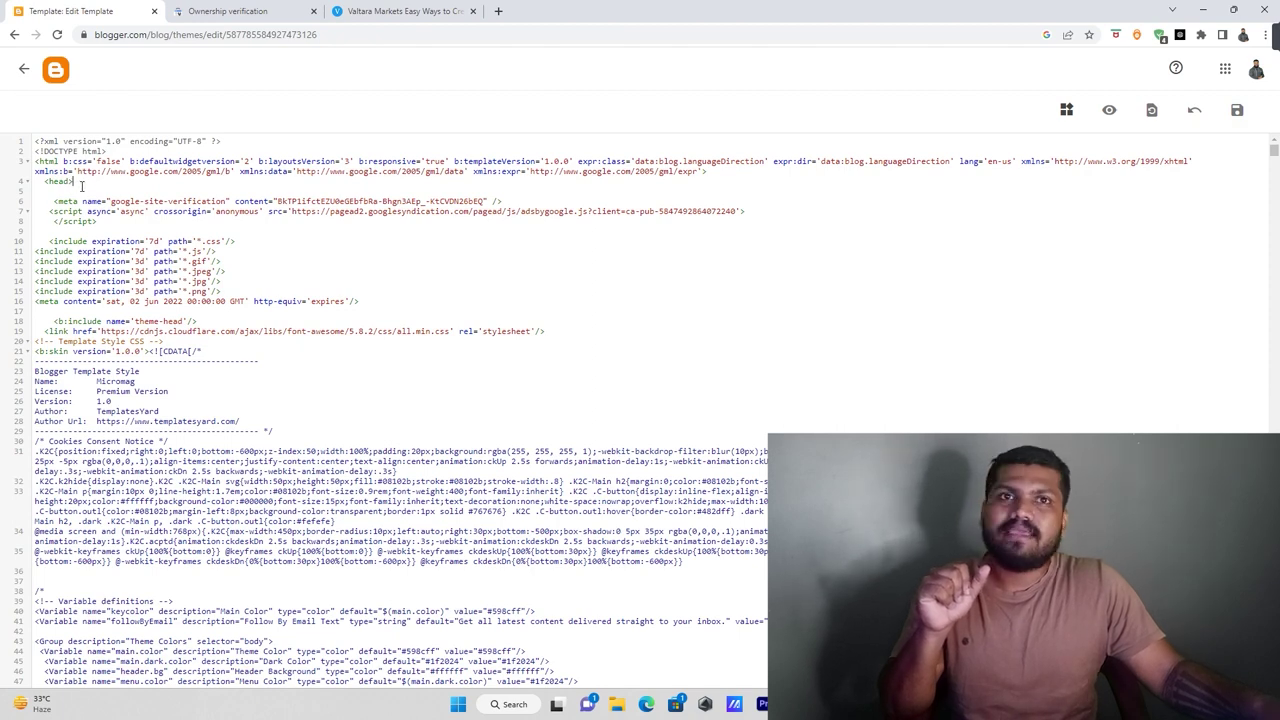
pyautogui.click(1237, 110)
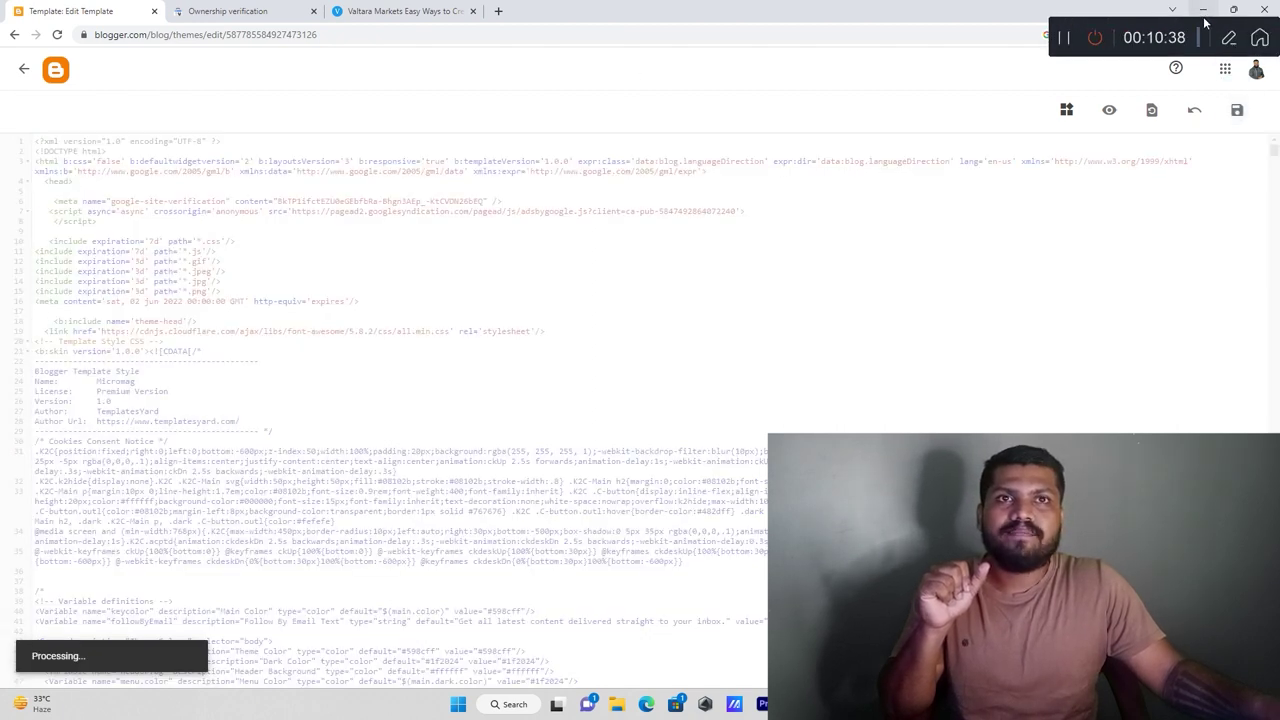
pyautogui.click(25, 69)
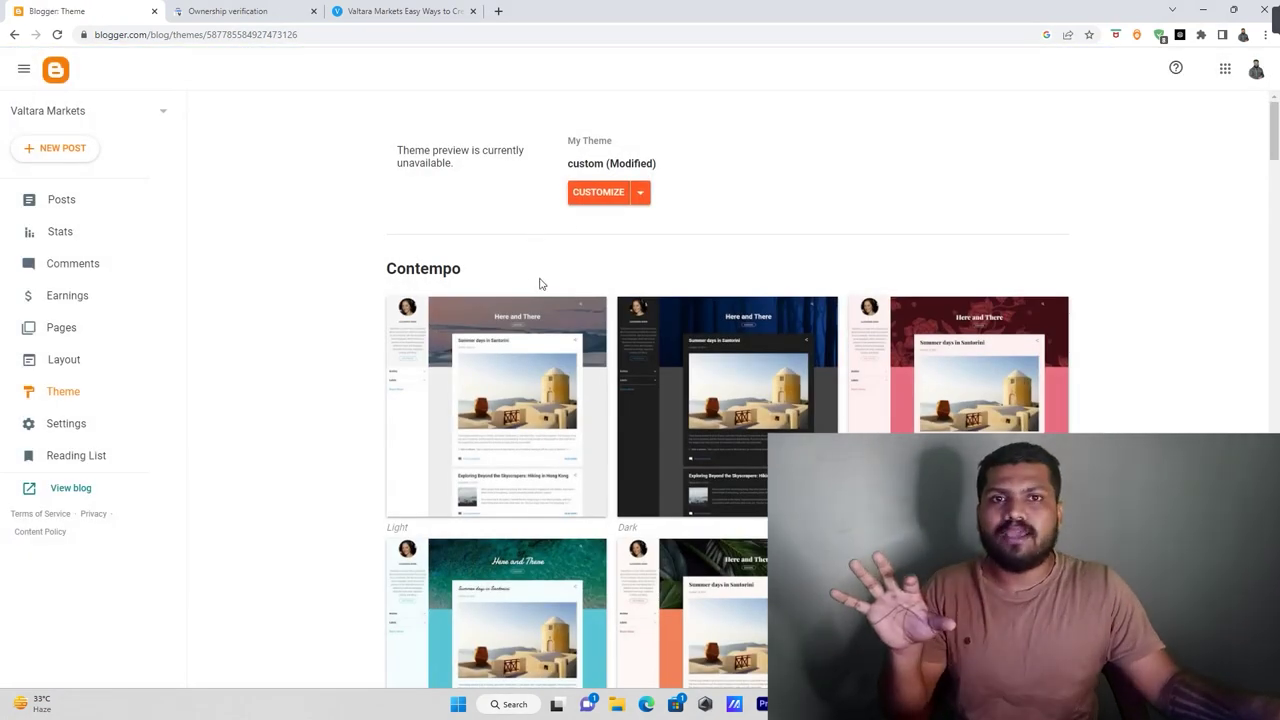
# - Switch to Search Console and review the status of the HTML tag and domain name provider verification methods
pyautogui.click(228, 11)
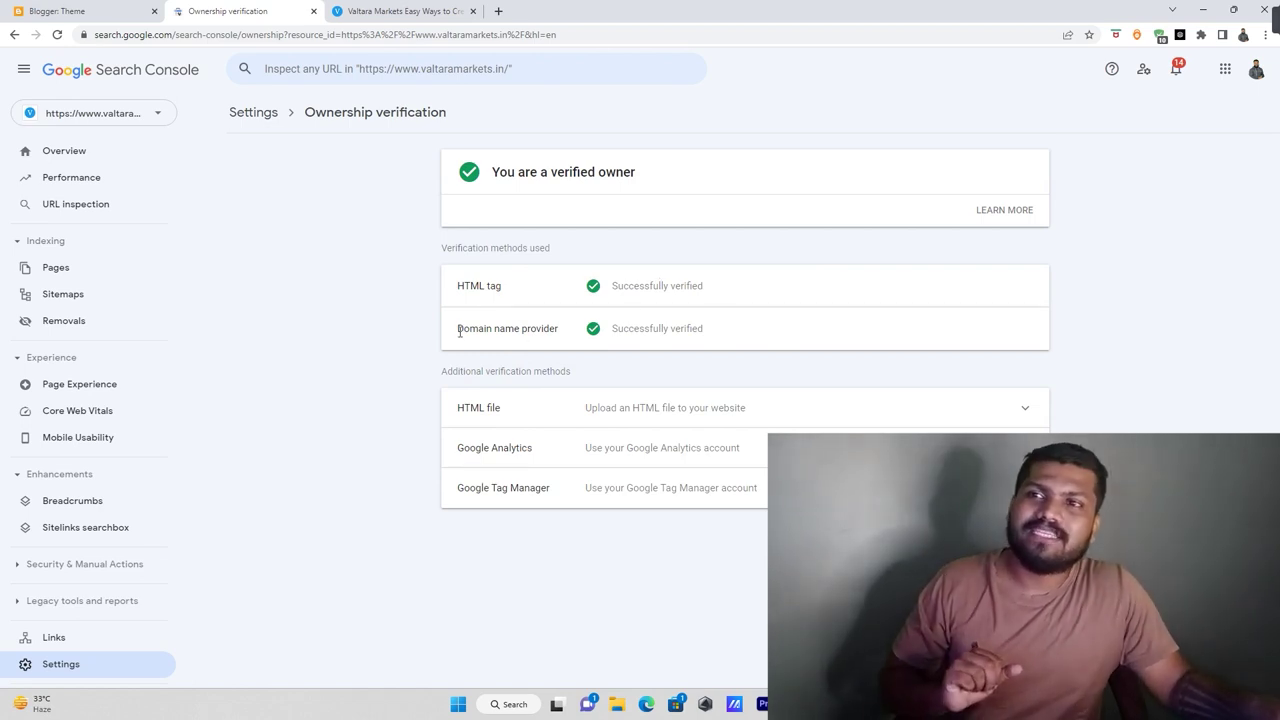
pyautogui.moveTo(457, 328); pyautogui.dragTo(592, 337)
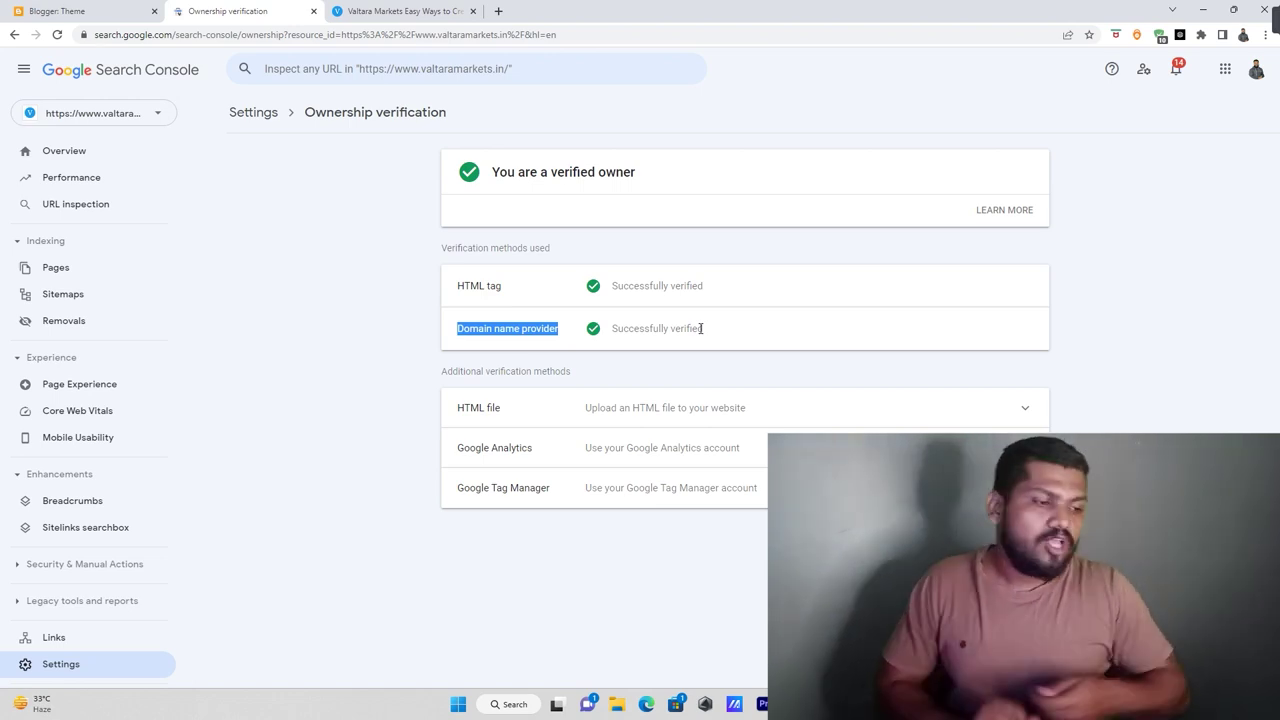
pyautogui.click(498, 286)
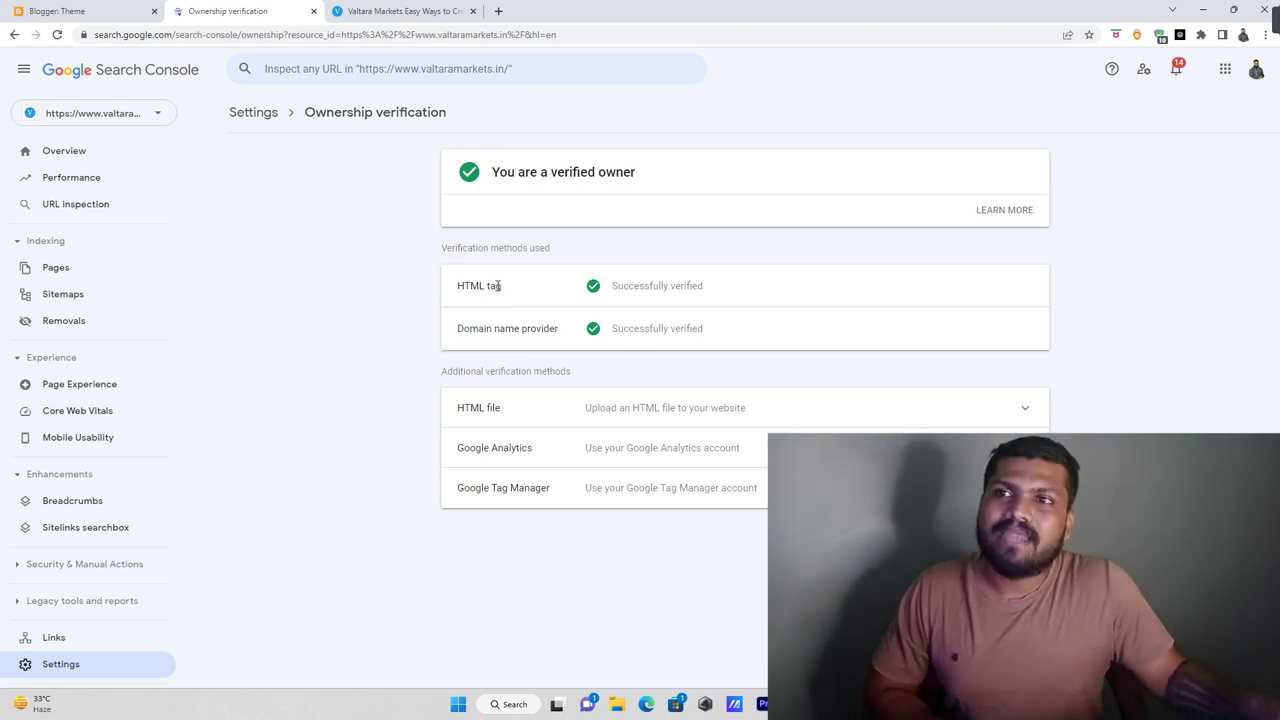
pyautogui.moveTo(513, 292); pyautogui.dragTo(448, 290)
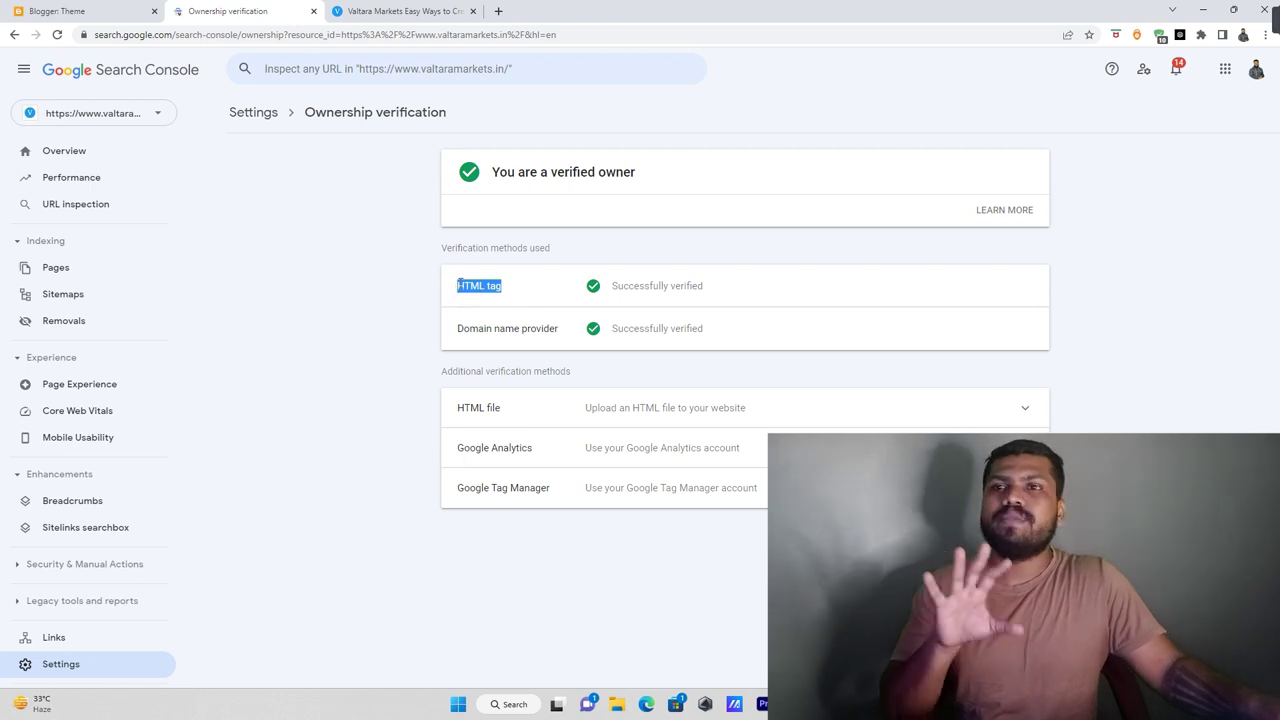
pyautogui.click(526, 298)
pyautogui.moveTo(607, 291); pyautogui.dragTo(724, 289)
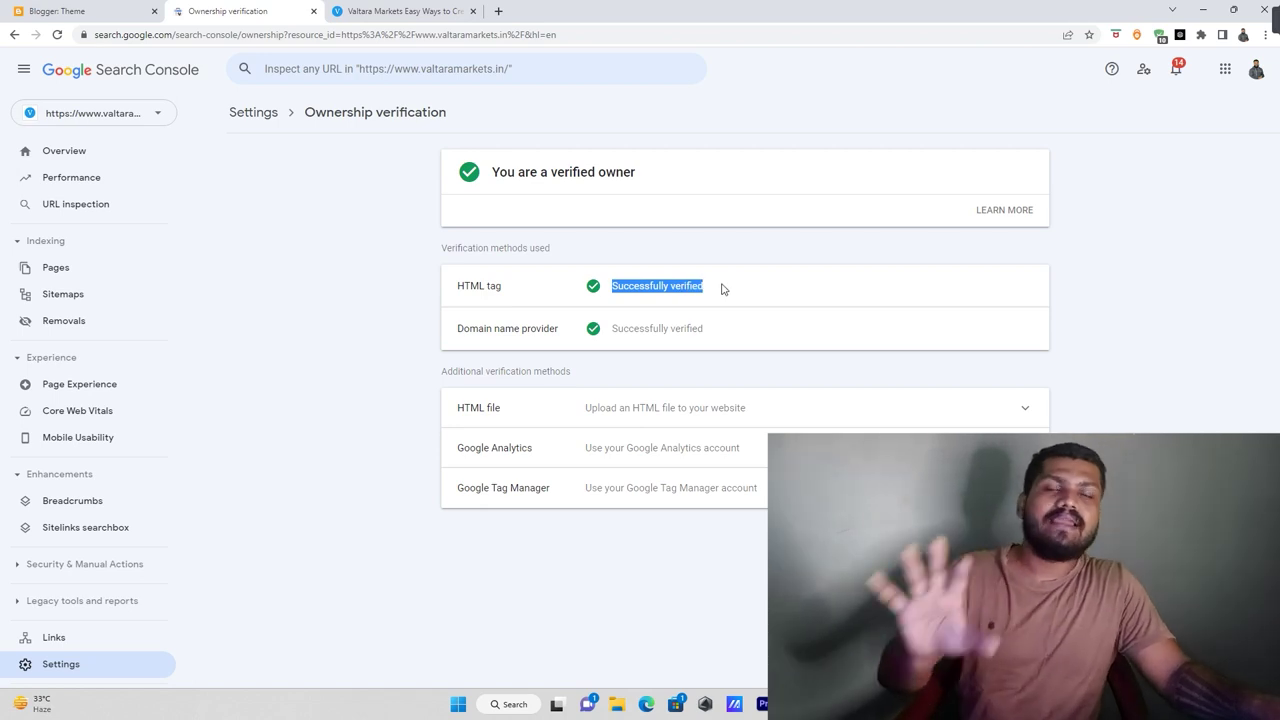
pyautogui.click(720, 289)
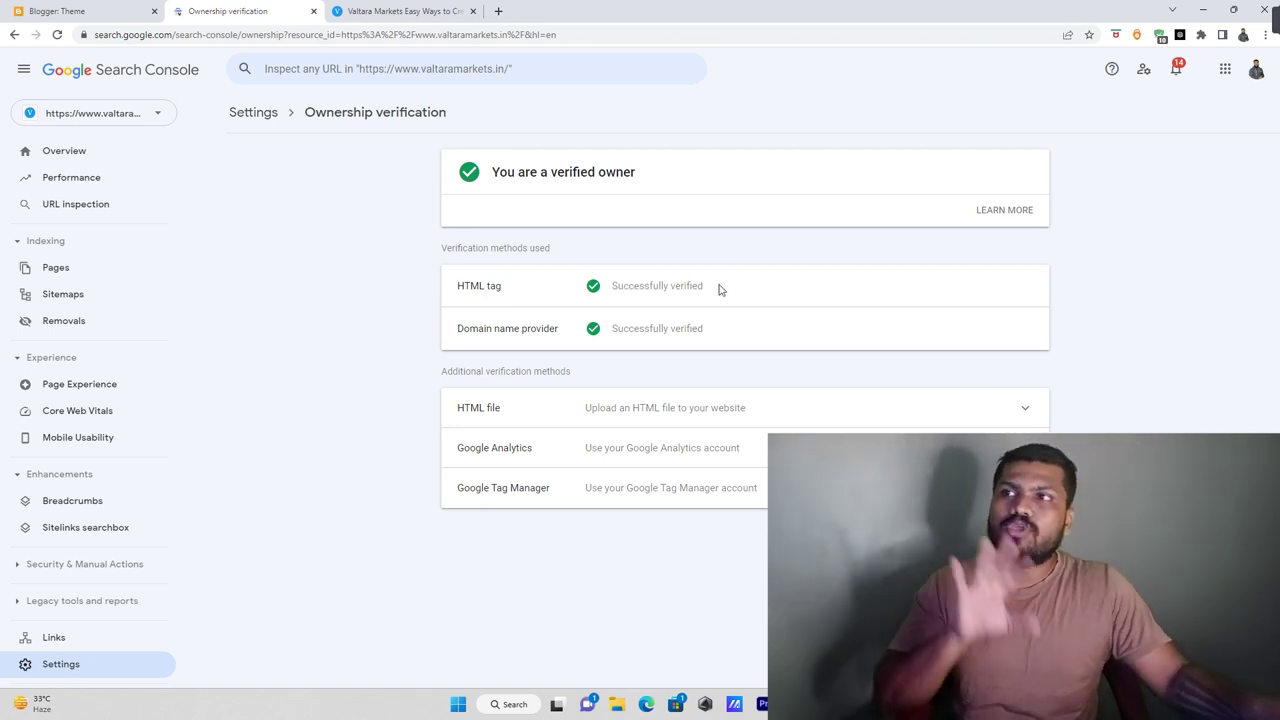
pyautogui.click(77, 154)
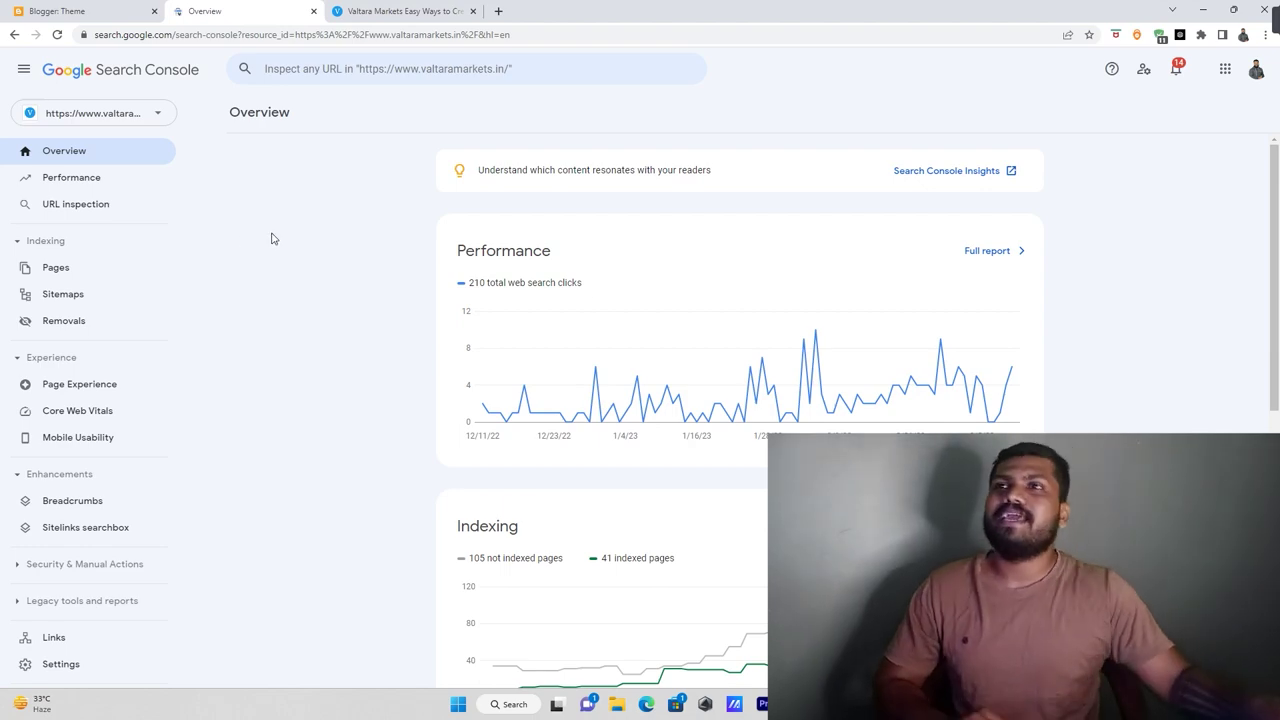
pyautogui.click(443, 5)
pyautogui.rightClick(150, 35)
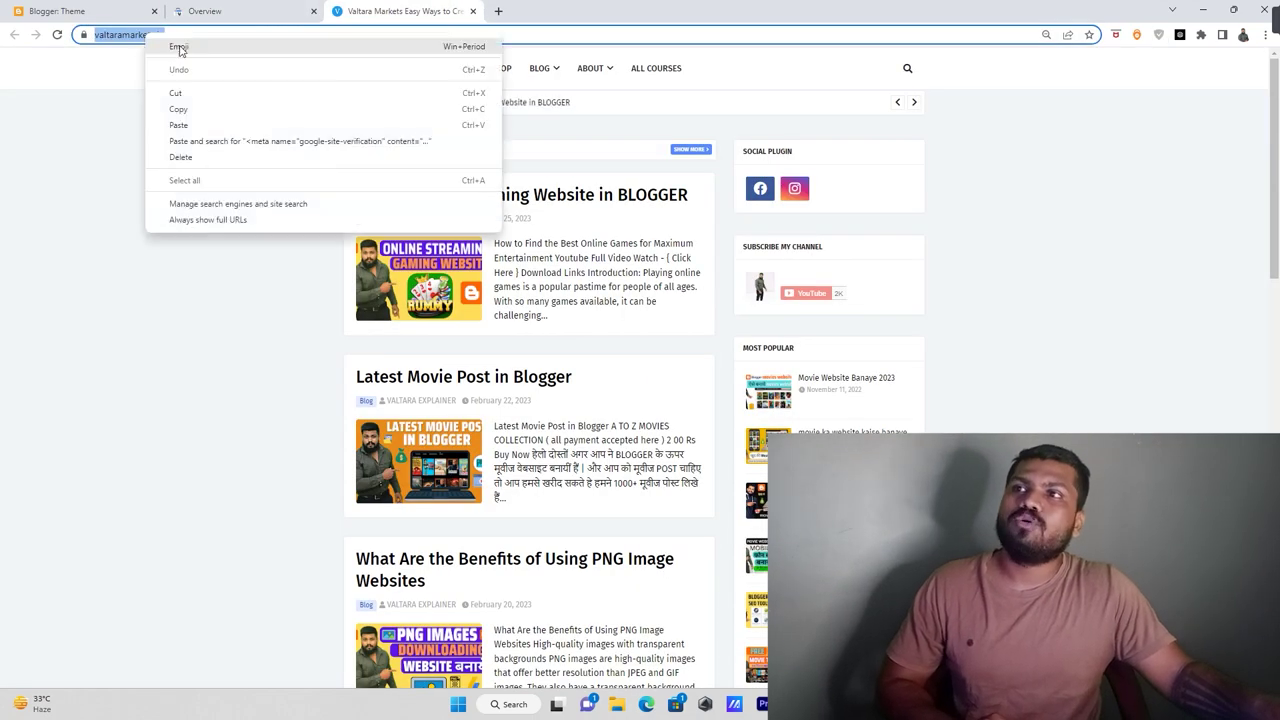
pyautogui.click(178, 112)
pyautogui.click(230, 10)
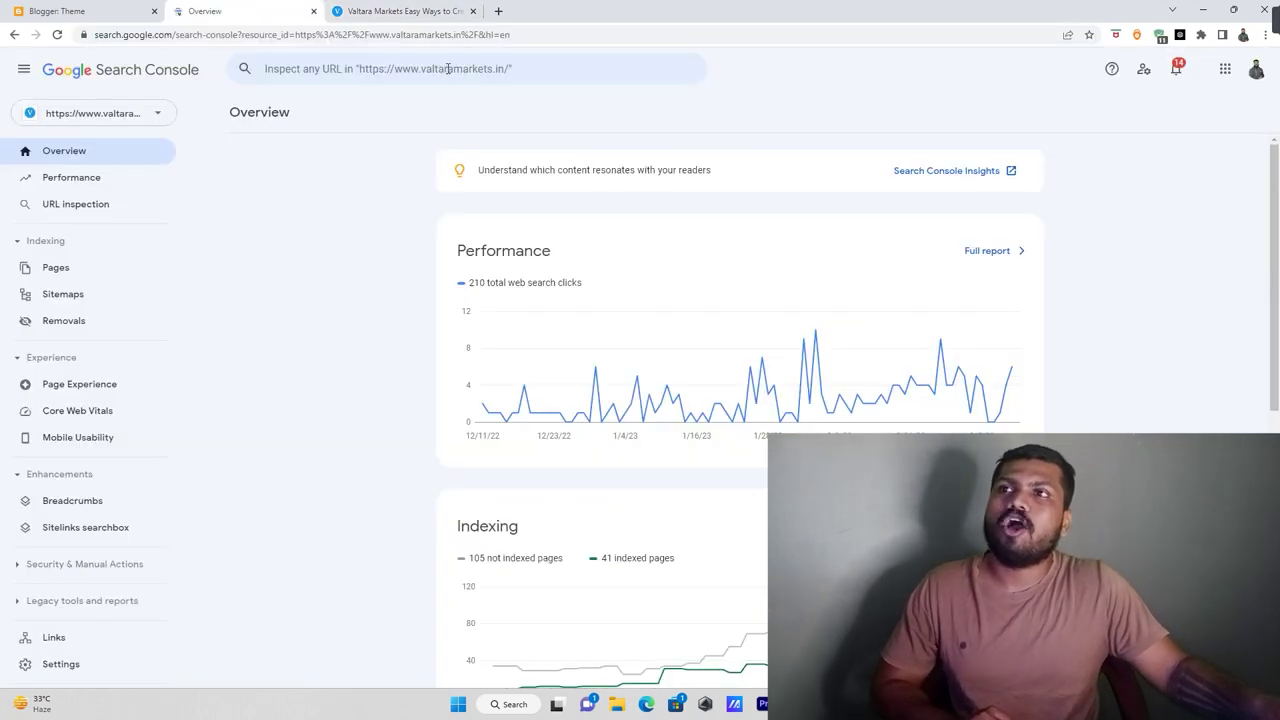
pyautogui.click(448, 68)
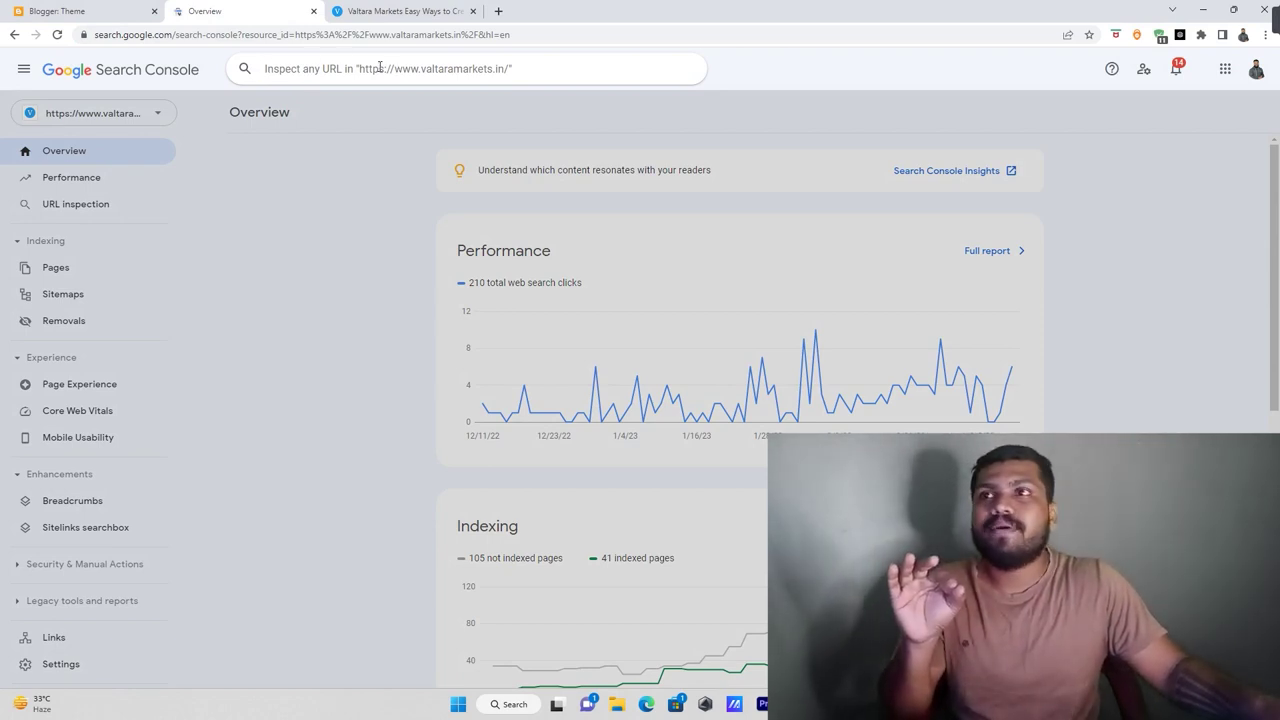
pyautogui.rightClick(380, 67)
pyautogui.click(420, 171)
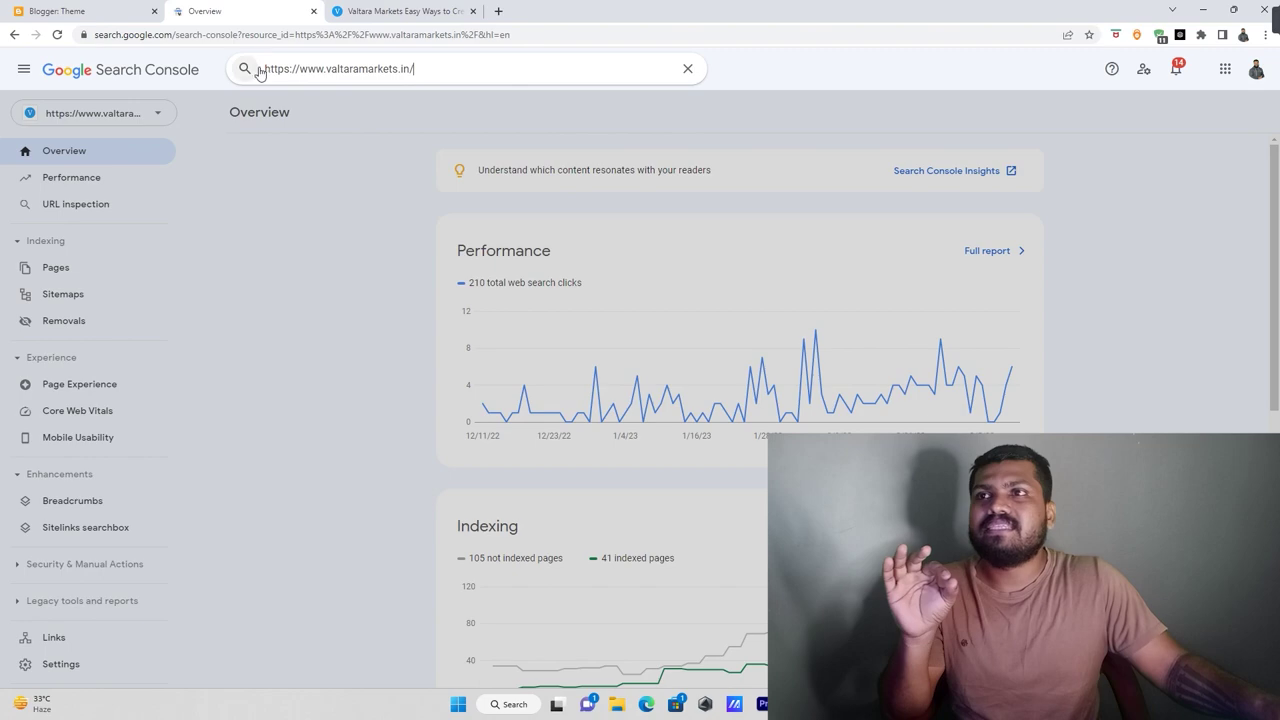
pyautogui.click(244, 68)
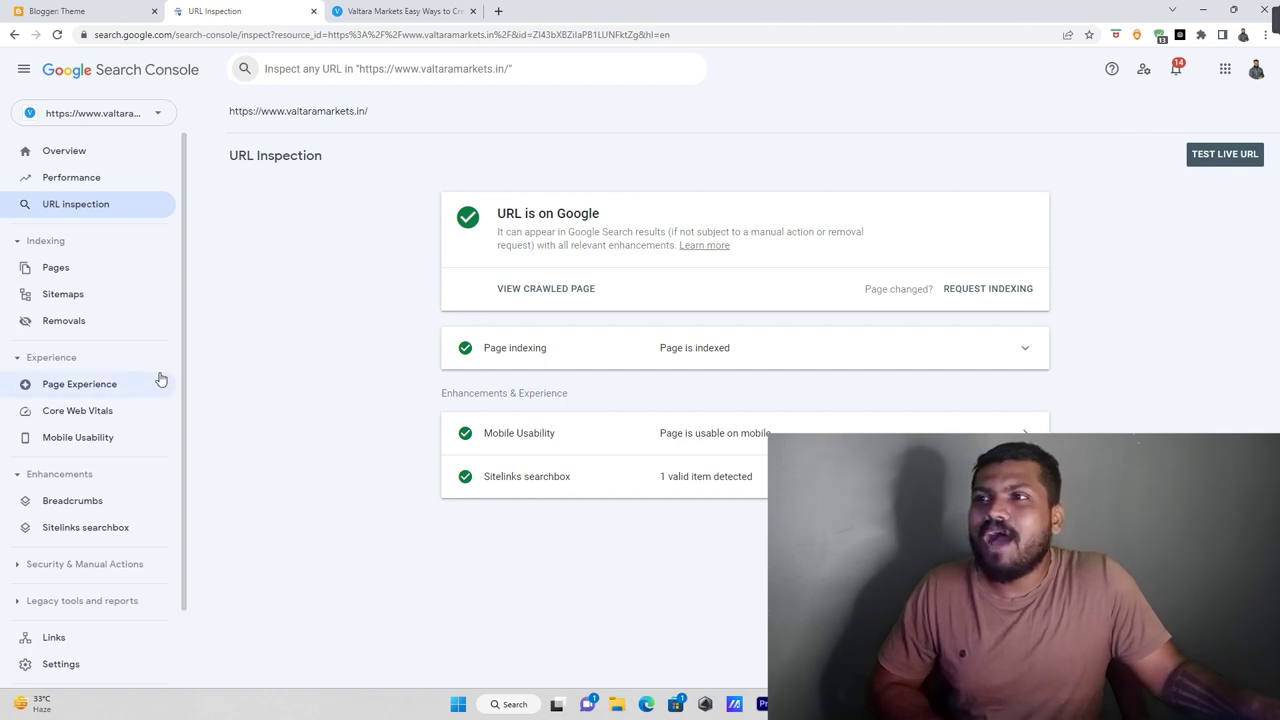
# - Submit sitemap.xml as a new sitemap for the valtaramarkets.in property and dismiss the submission dialog
pyautogui.click(62, 294)
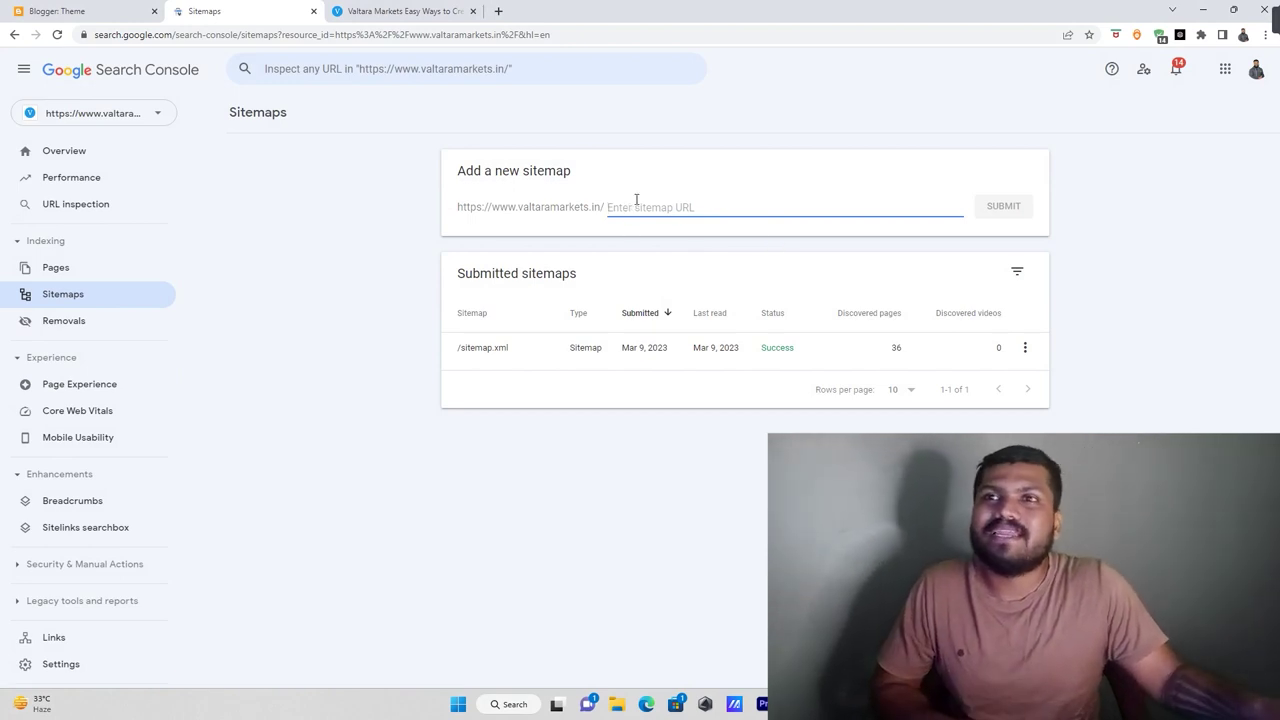
pyautogui.doubleClick(552, 170)
pyautogui.rightClick(558, 172)
pyautogui.click(590, 183)
pyautogui.click(608, 207)
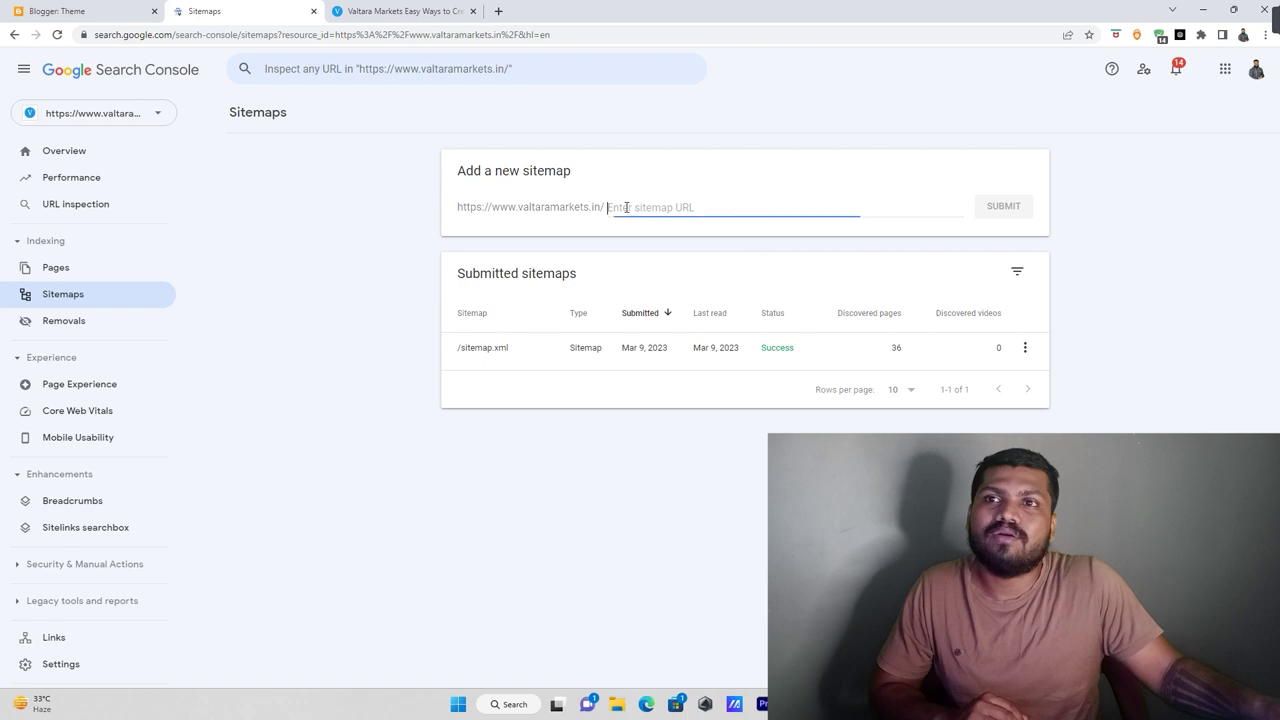
pyautogui.rightClick(626, 207)
pyautogui.click(659, 309)
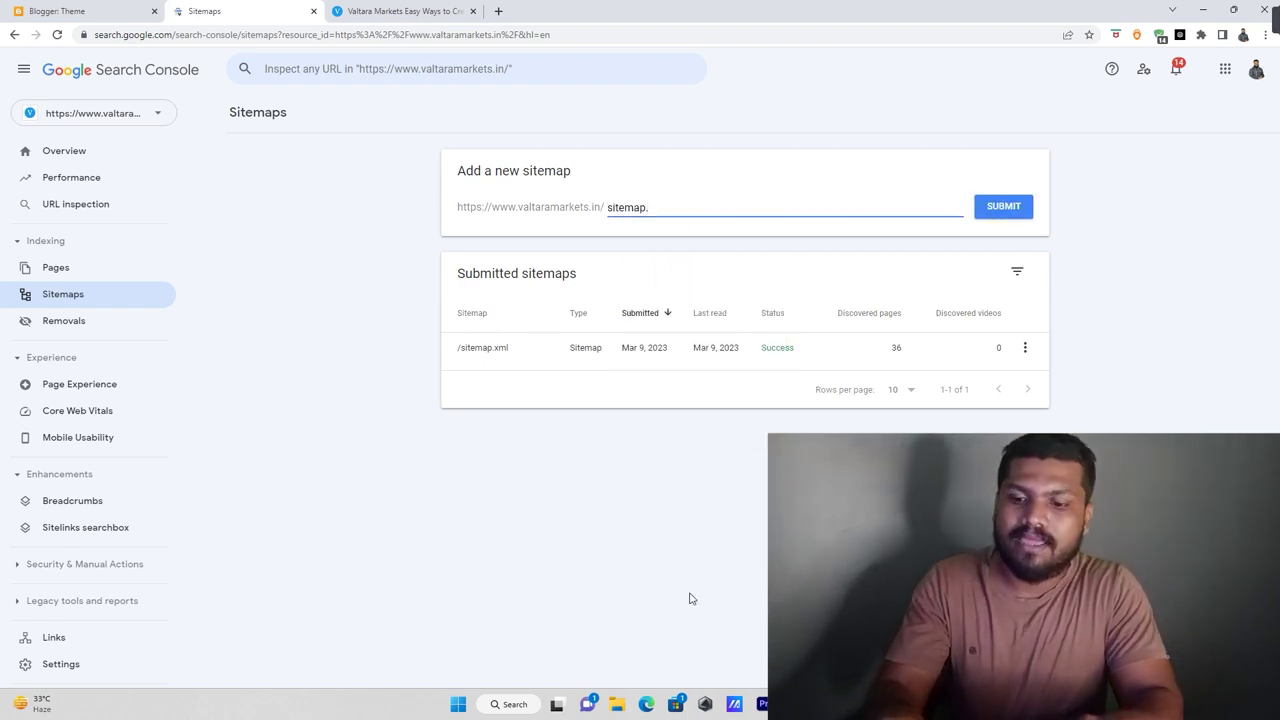
pyautogui.write('.xml')
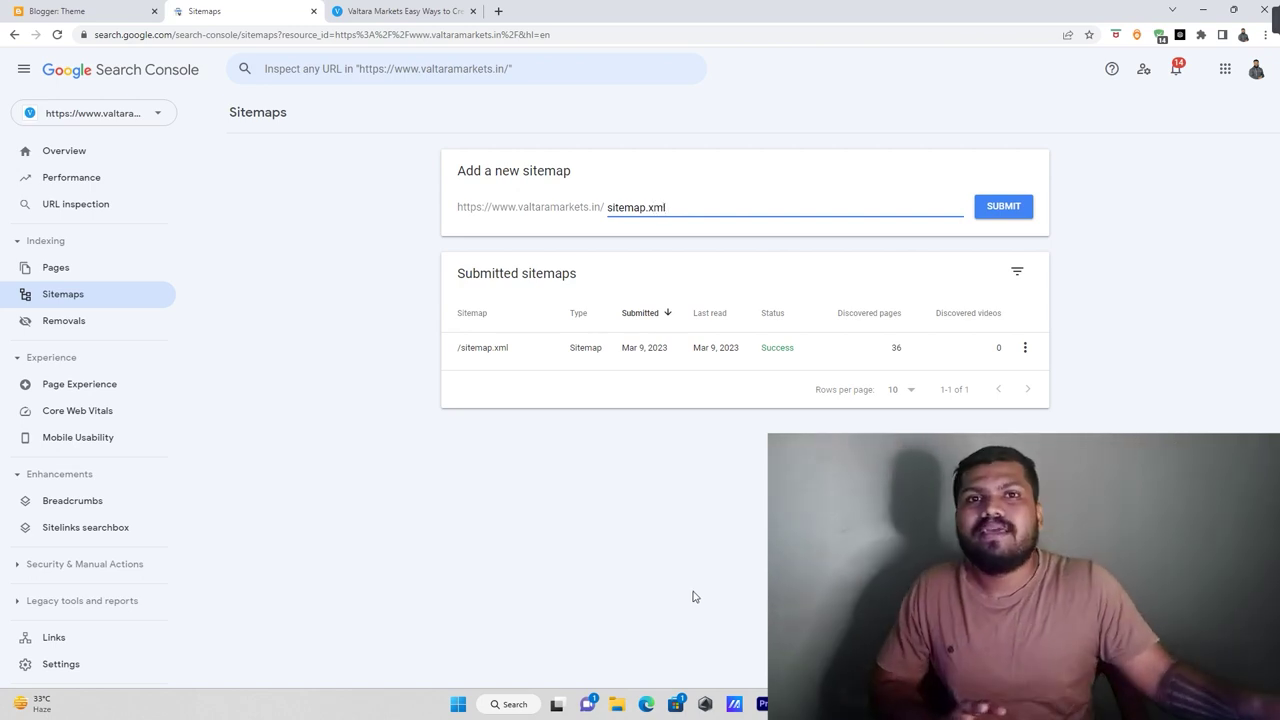
pyautogui.click(1020, 213)
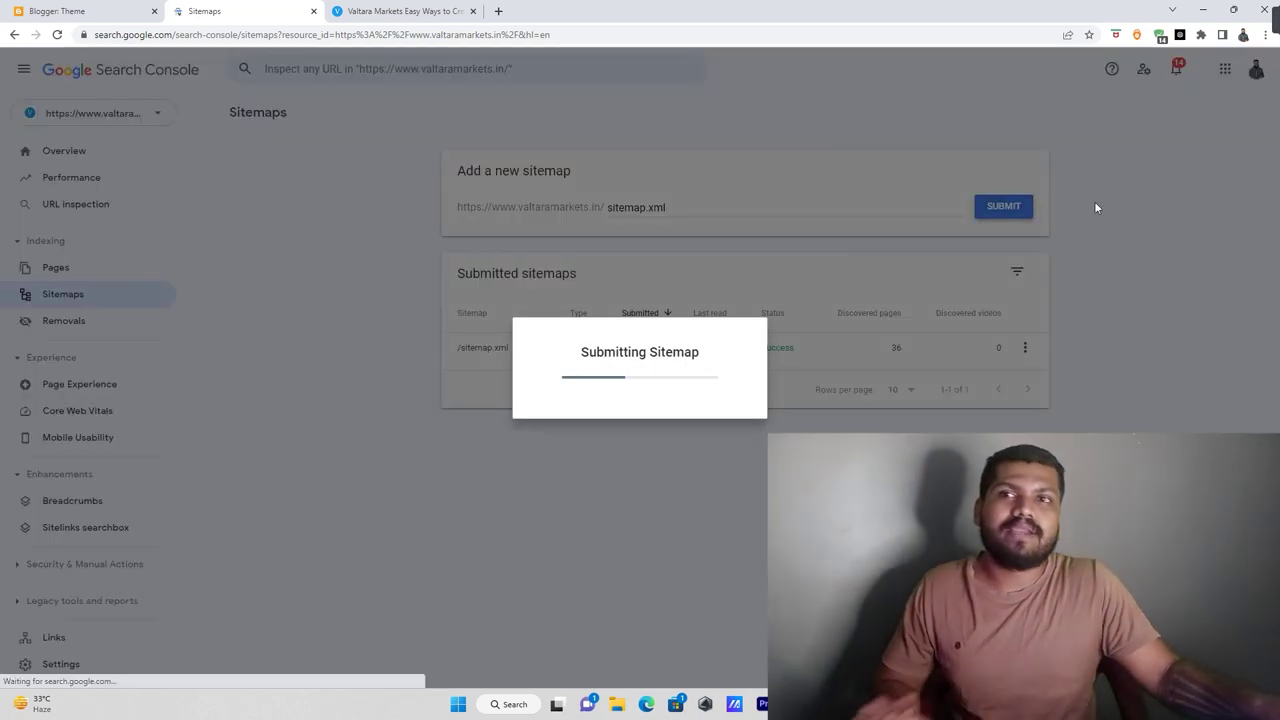
pyautogui.click(813, 420)
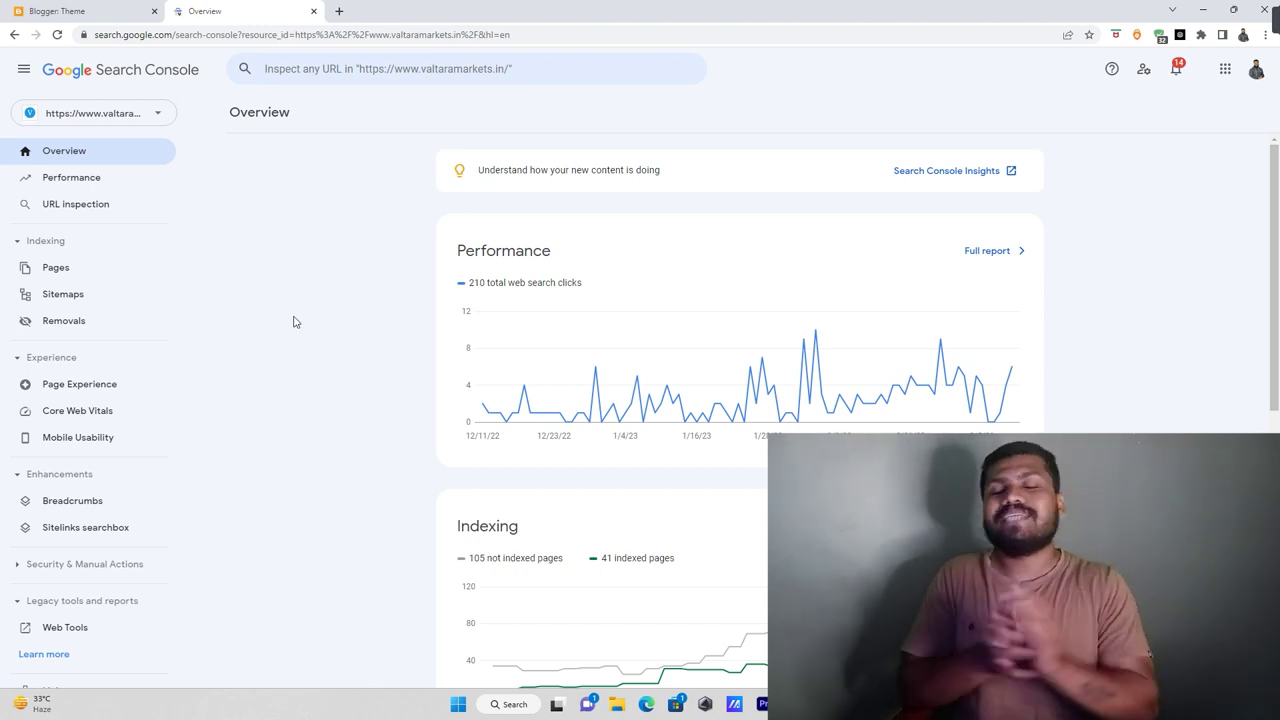
# - View the blog from Blogger, open its shop site digitalvaltara.com and browse the categories and featured products
pyautogui.click(14, 16)
pyautogui.click(70, 490)
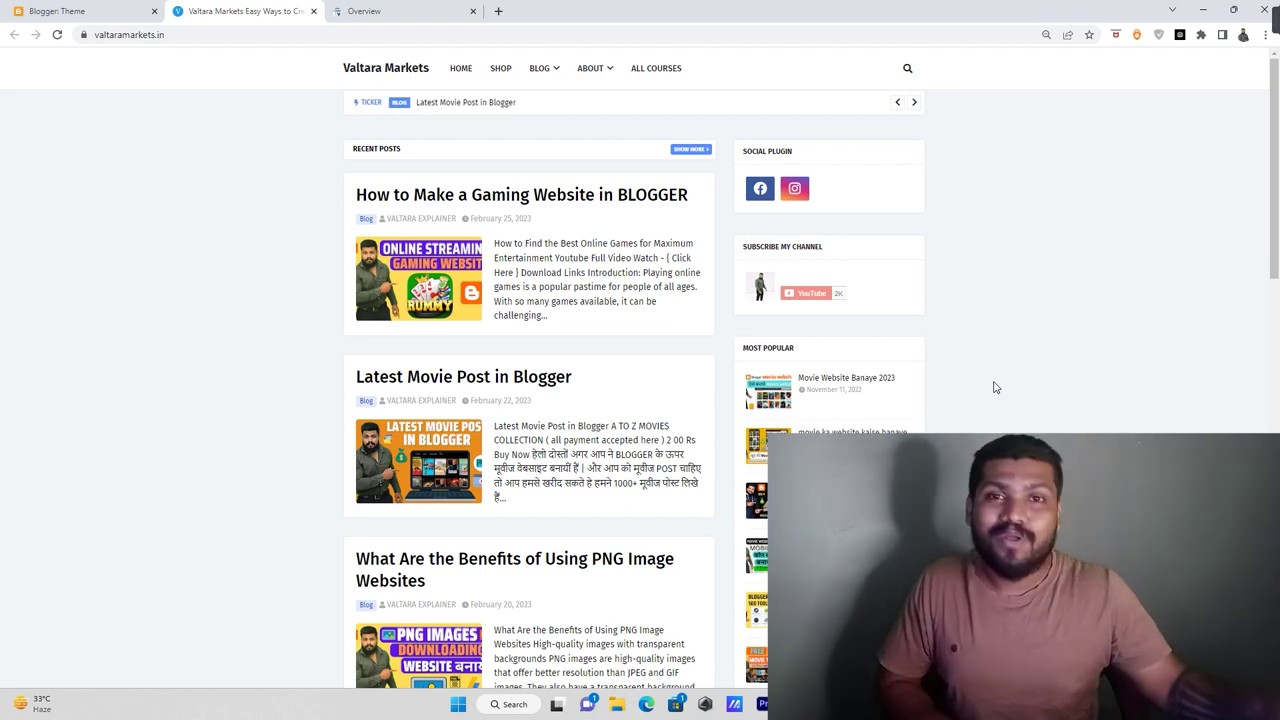
pyautogui.click(500, 68)
pyautogui.scroll(-8, 602, 340)
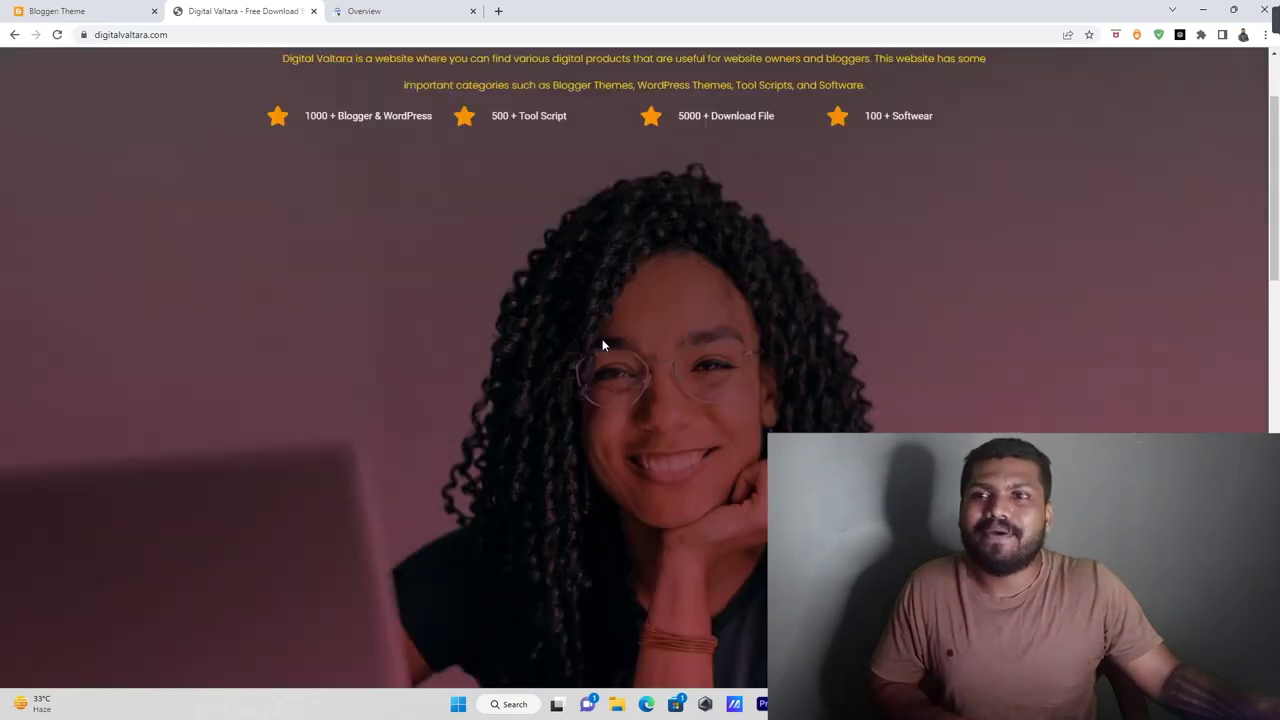
pyautogui.scroll(-3, 602, 346)
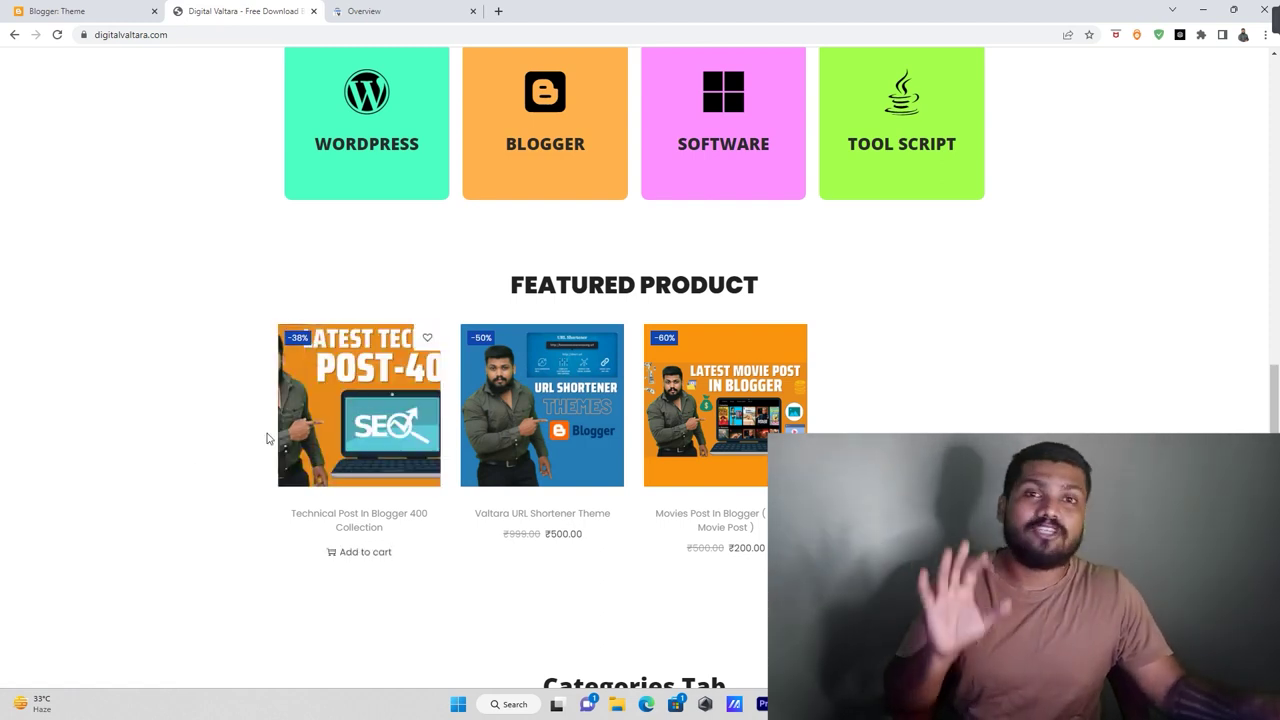
pyautogui.scroll(1, 194, 443)
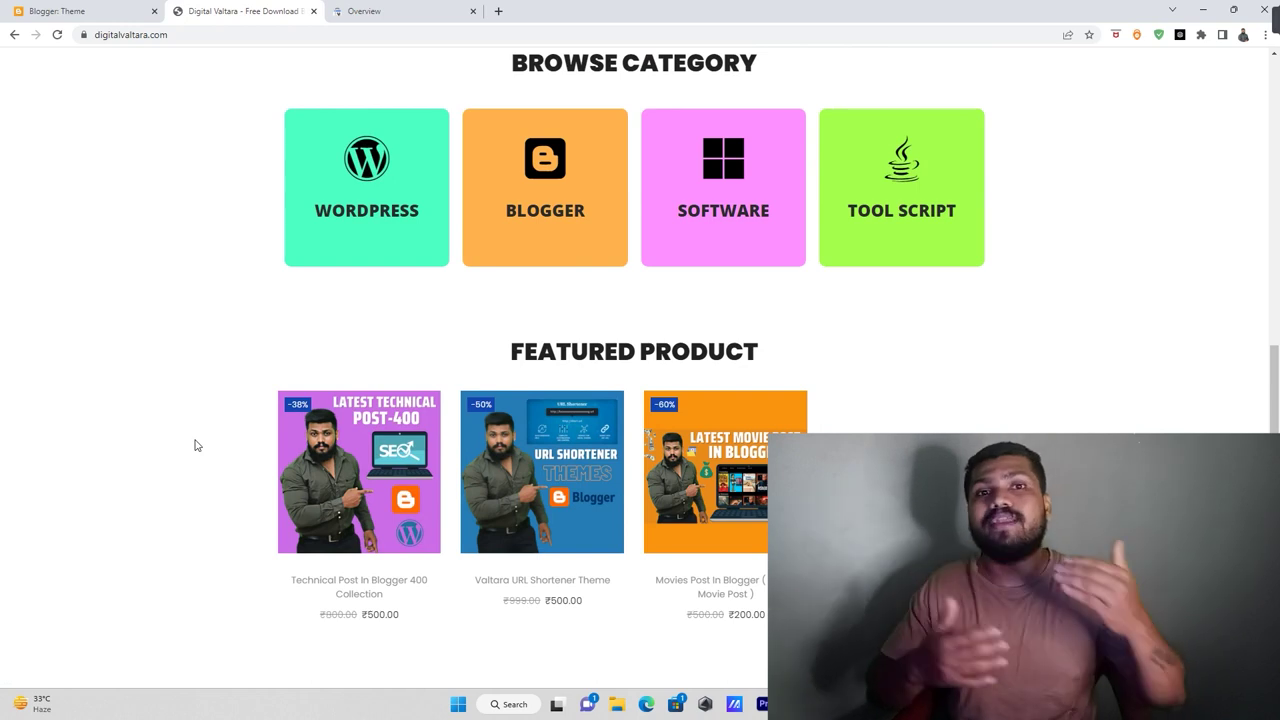